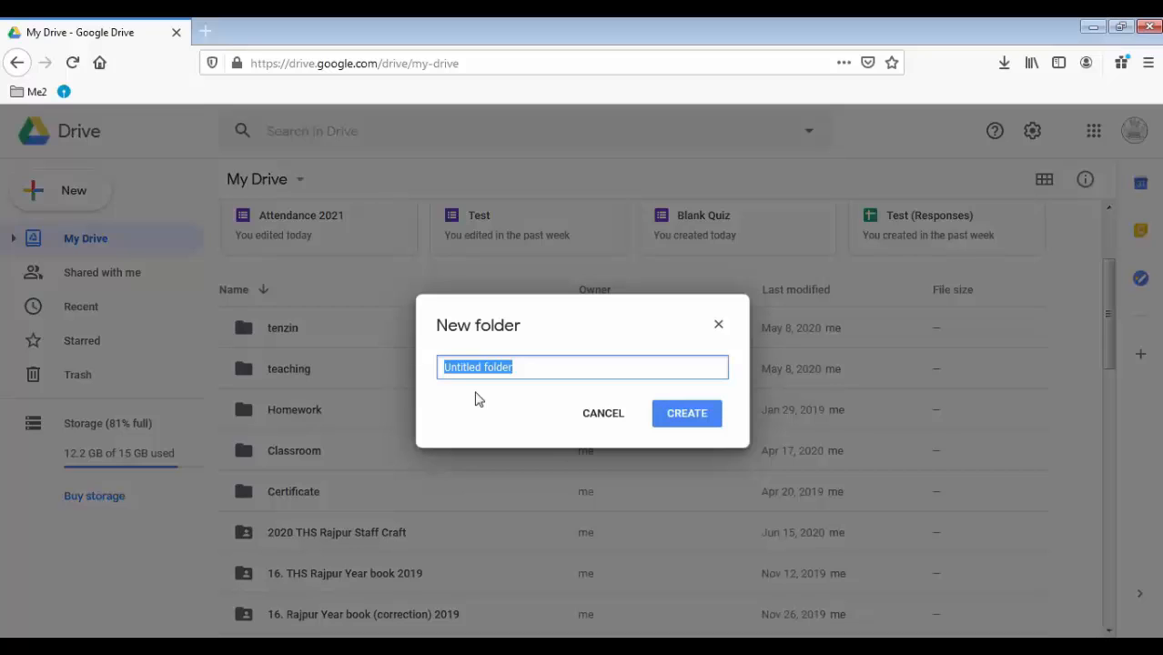
Create a Drive folder named 'class 8' and open it
type("c")
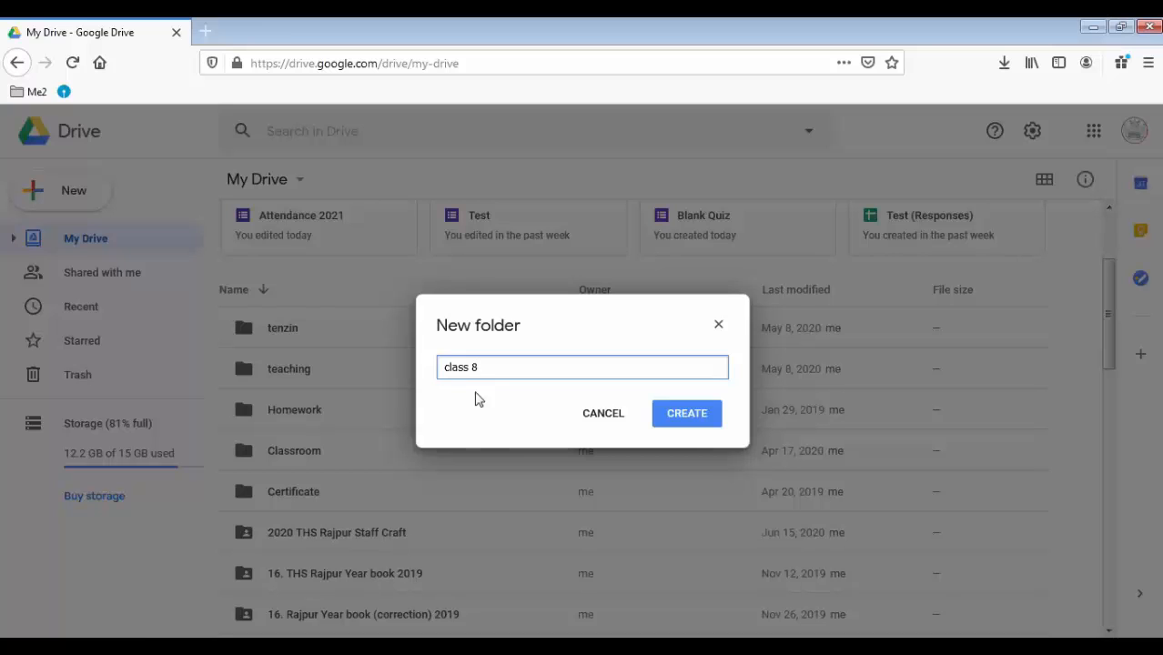
type("lass 8")
key("Return")
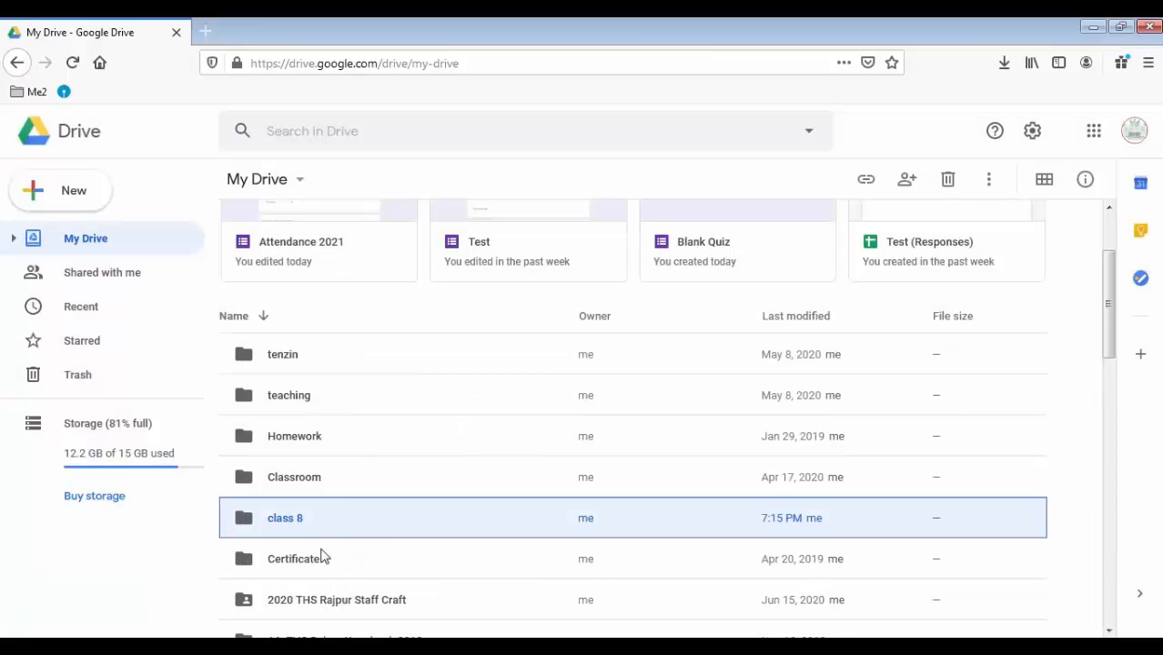
double_click(305, 520)
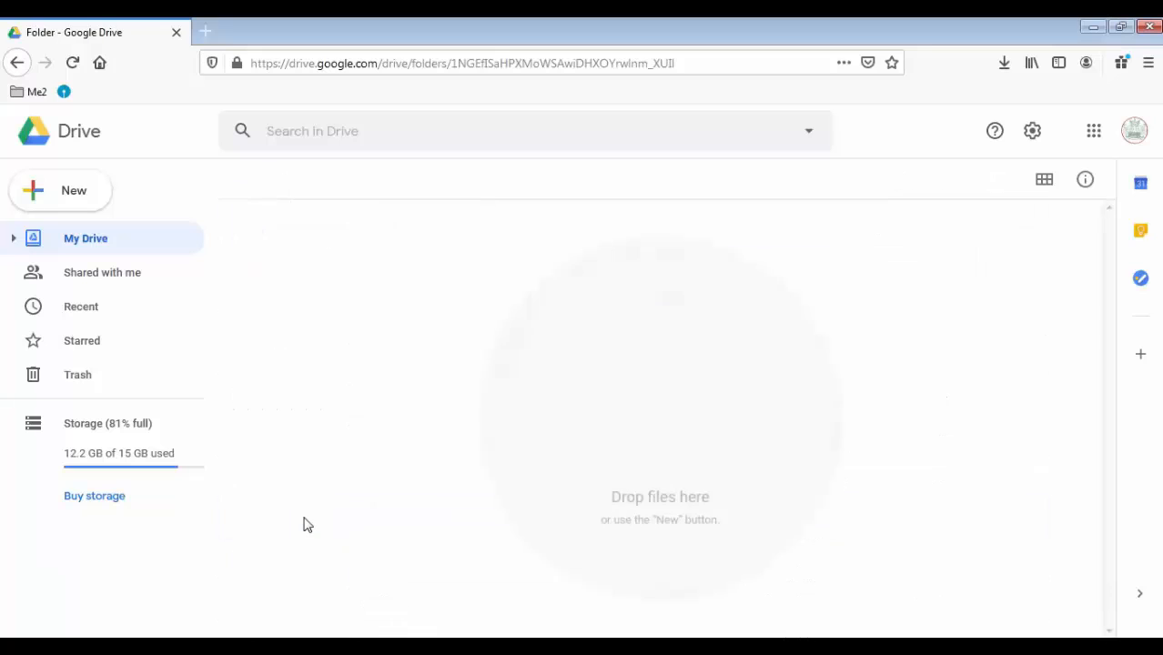
Start a new blank Google Form inside the class 8 folder
right_click(341, 268)
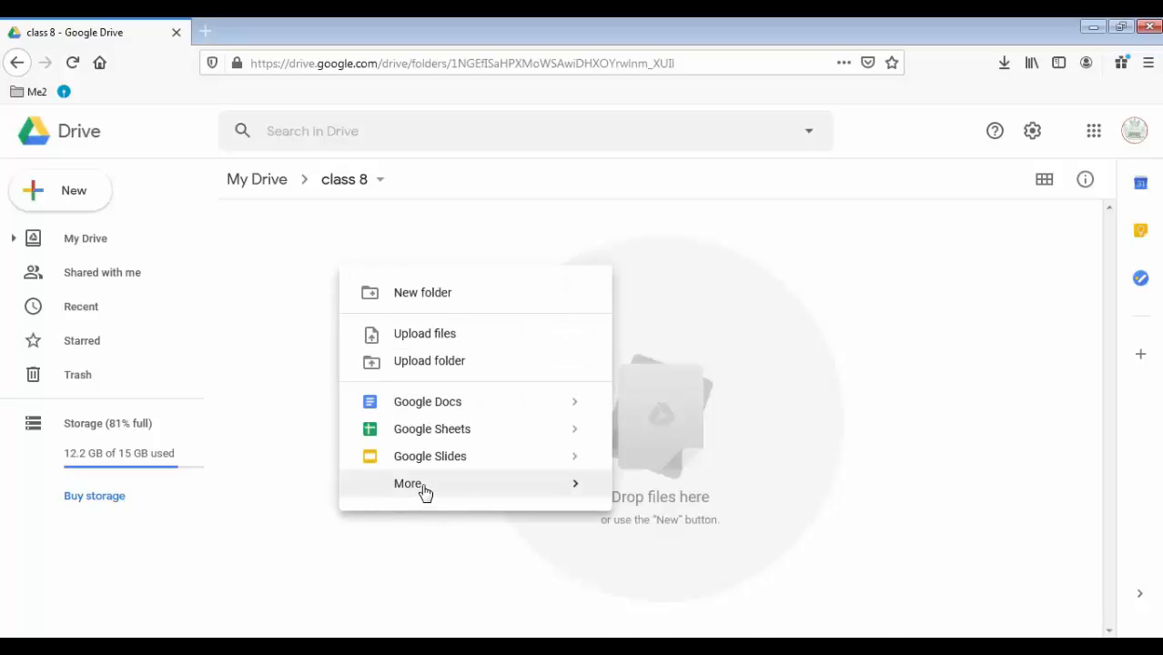
mouse_move(571, 495)
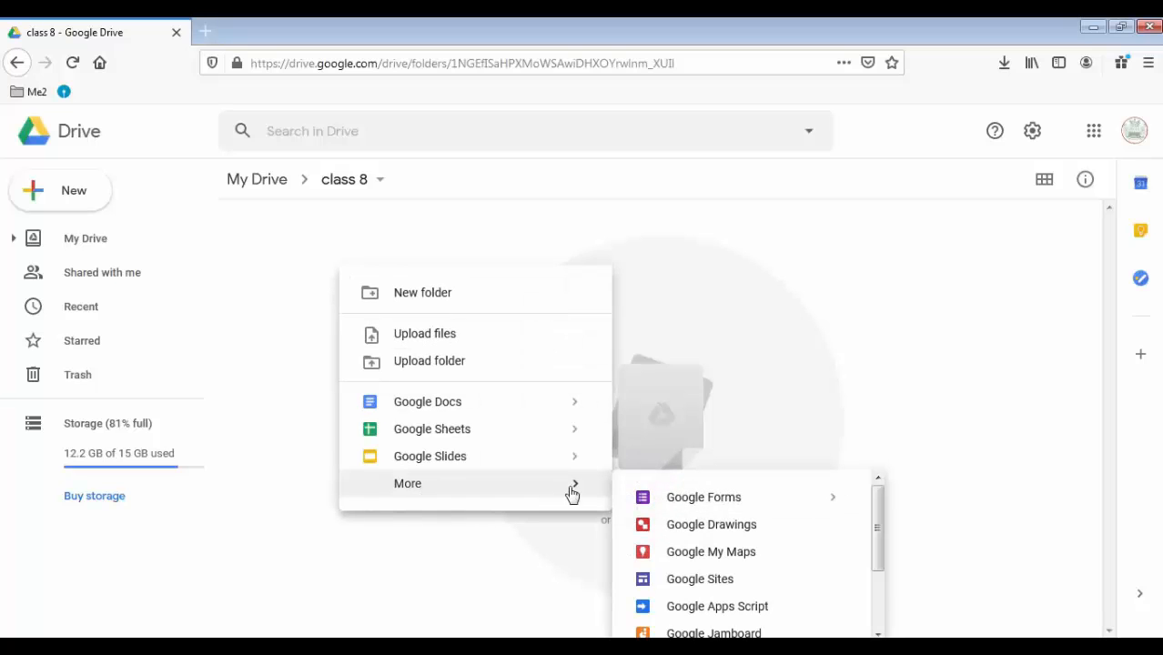
left_click(689, 499)
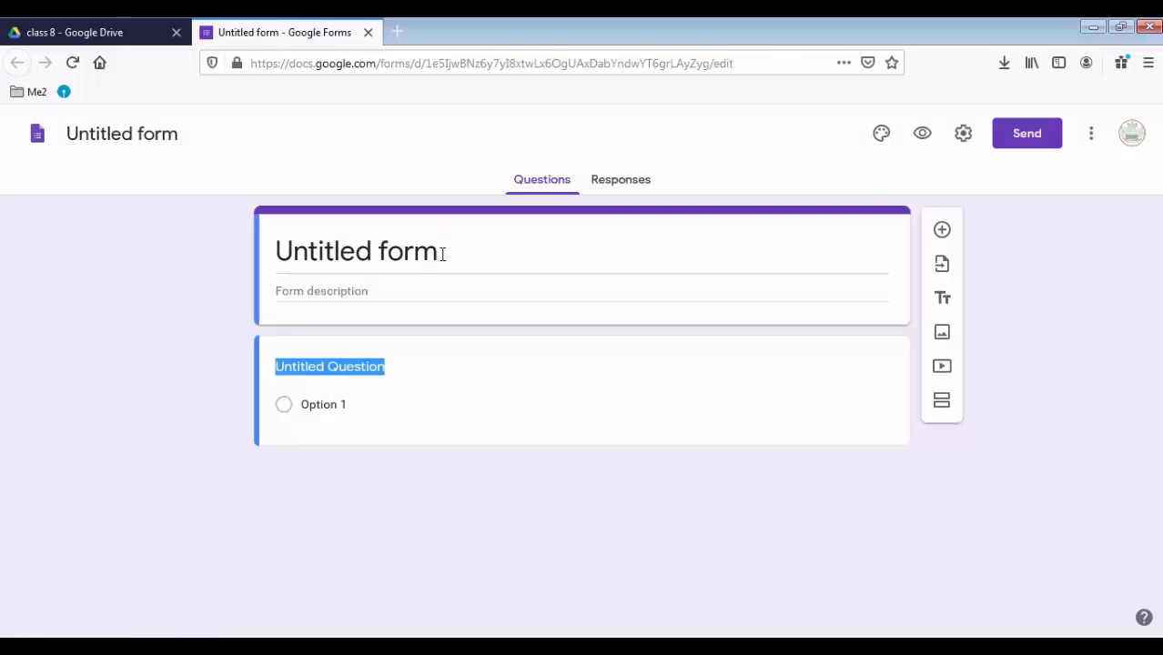
Title the form 'Attendance 2020' and confirm the file name now matches
left_click(441, 253)
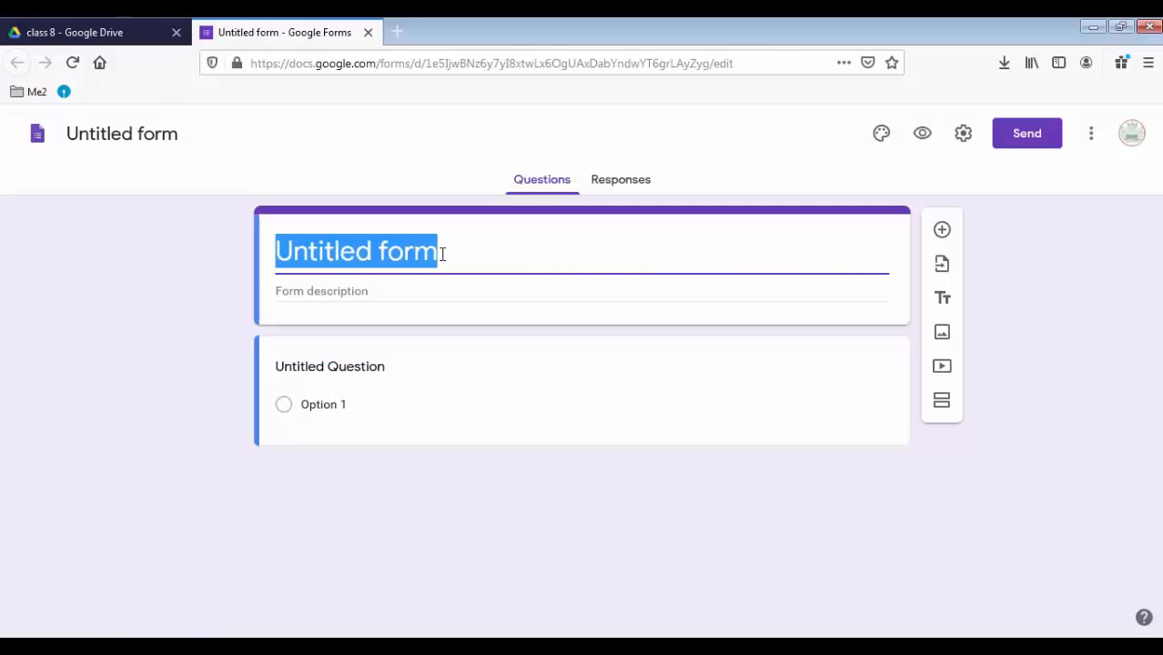
type("Attendance 2")
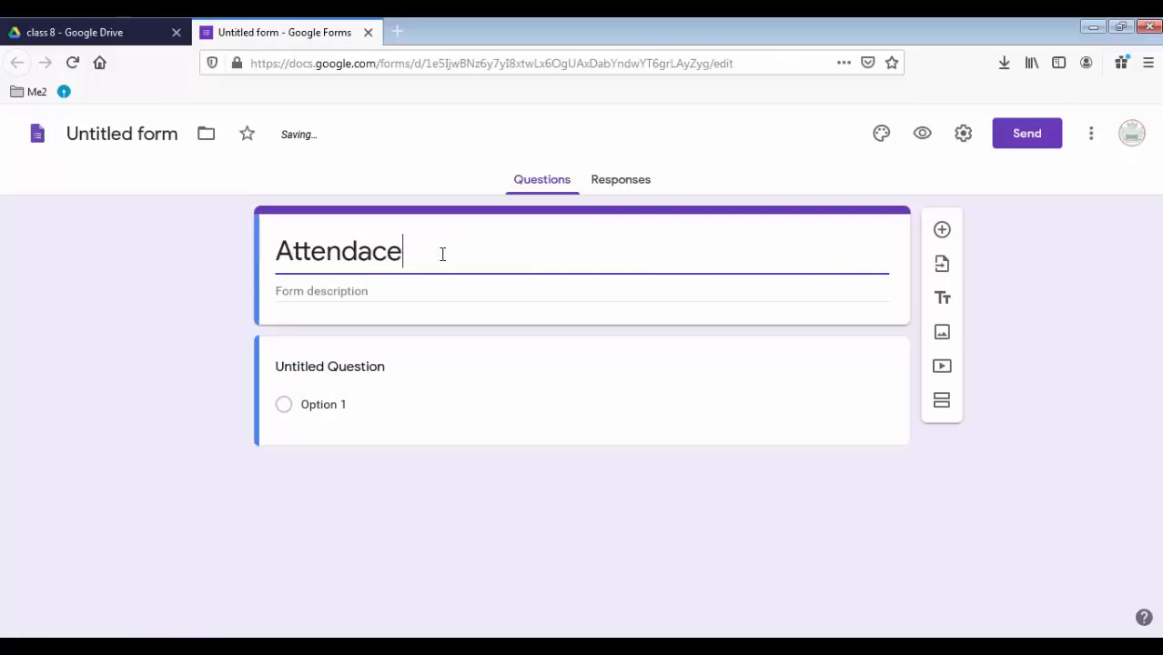
type("020")
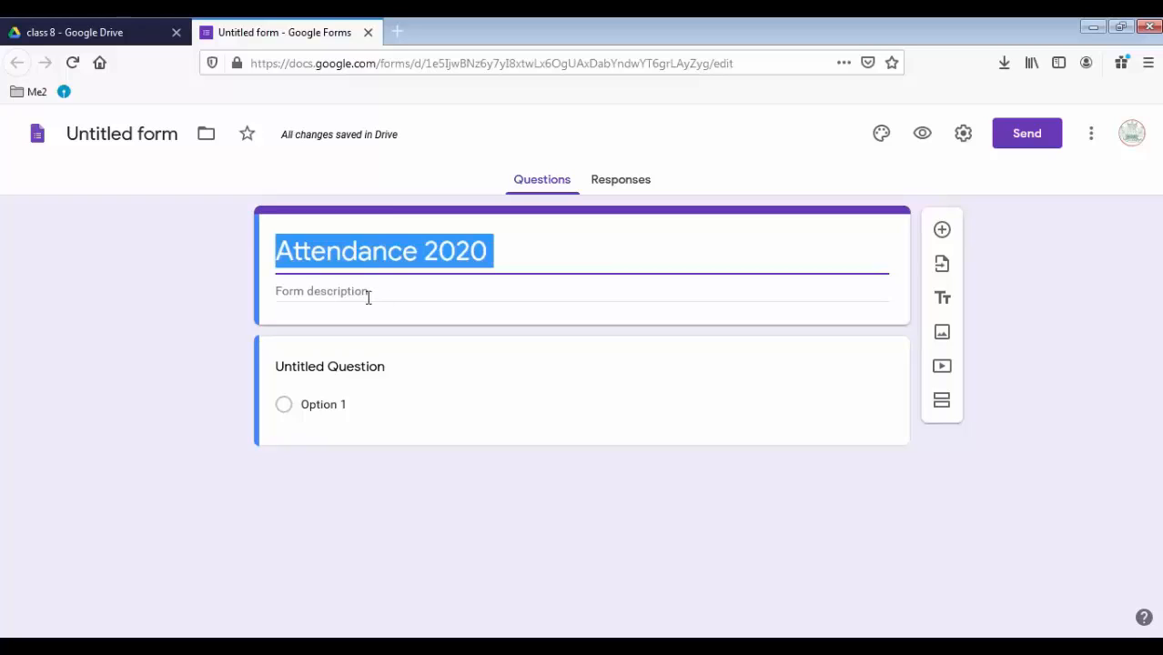
left_click(366, 293)
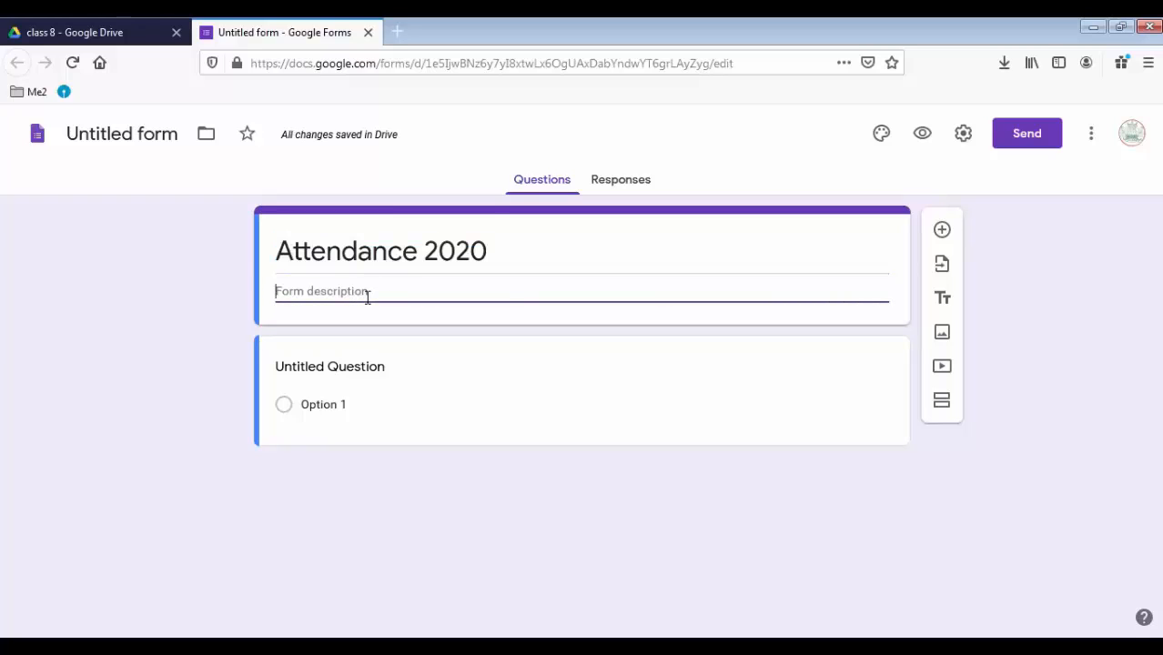
left_click(102, 133)
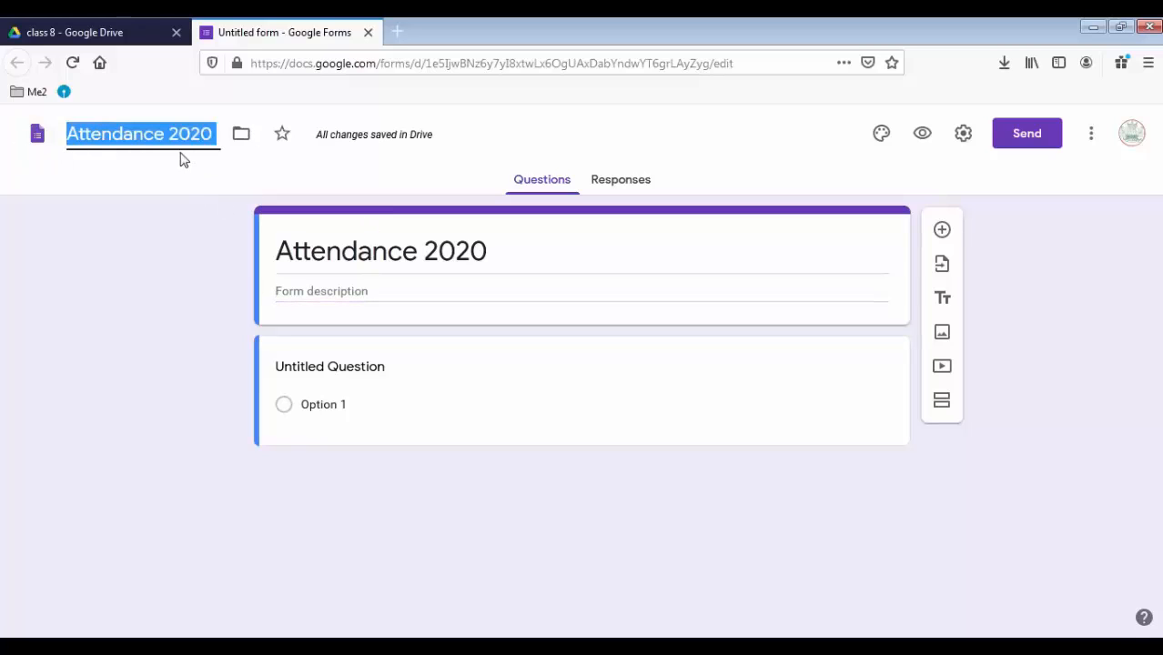
left_click(338, 368)
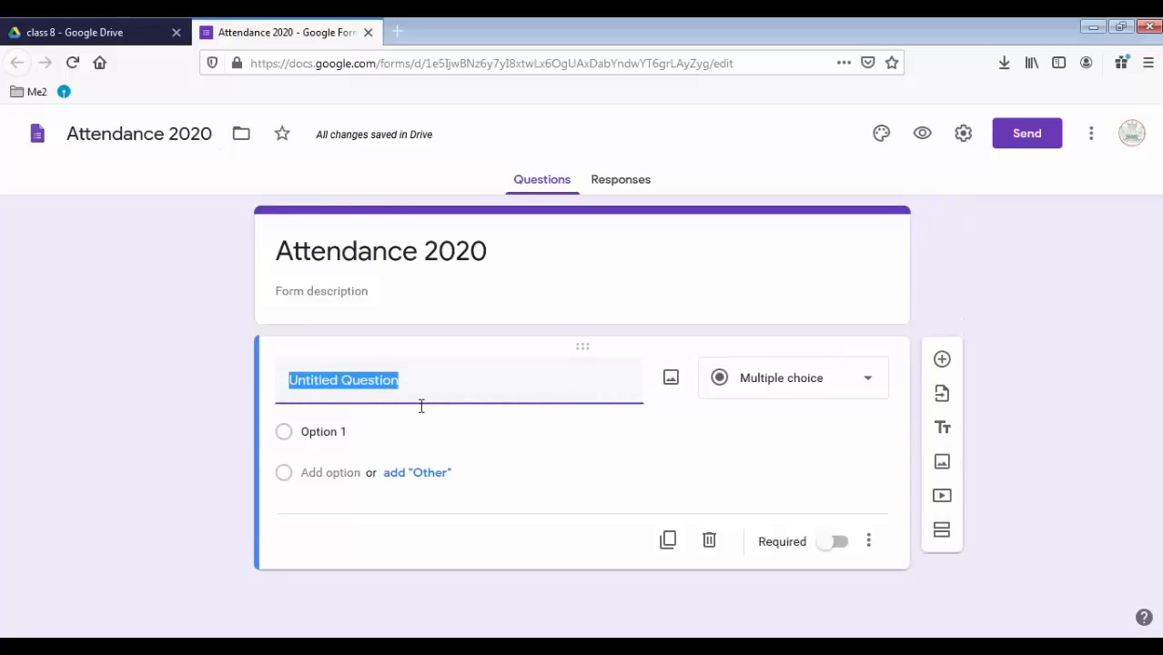
Make the first question a required Short answer 'Name' question, then duplicate it
type("Name")
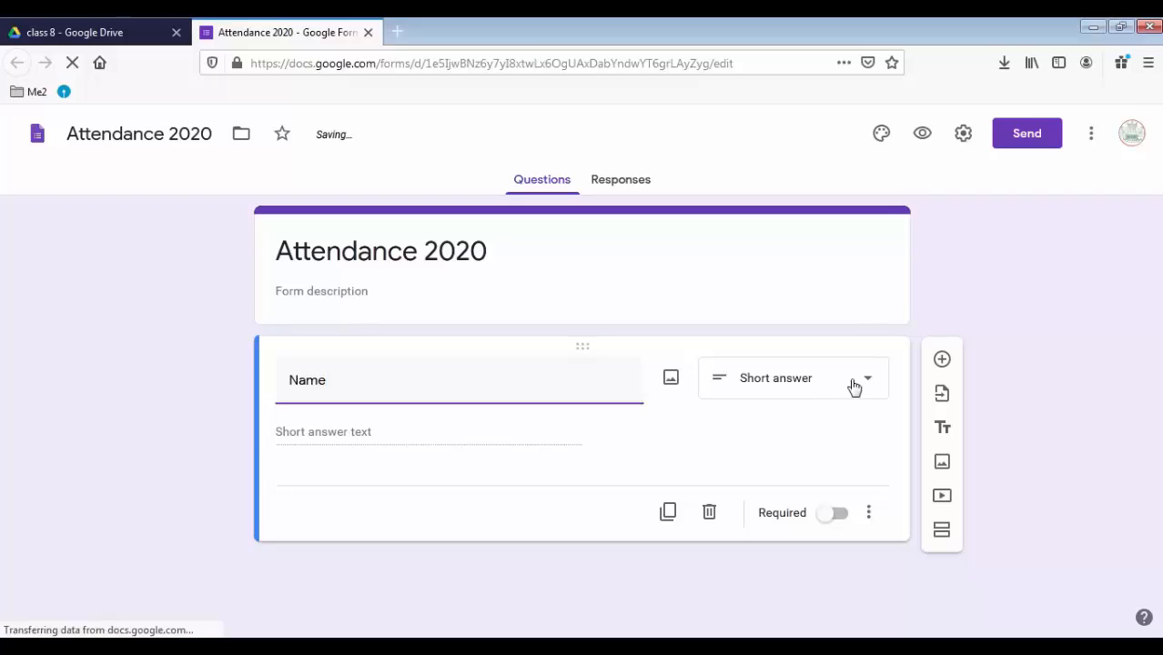
left_click(864, 383)
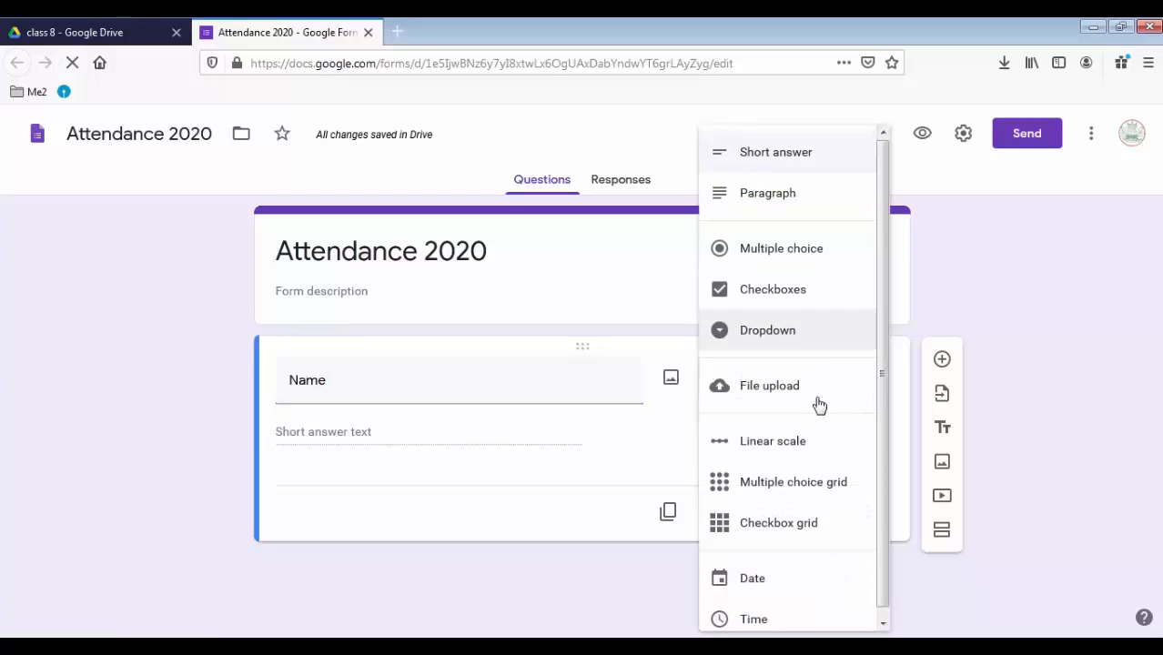
left_click(637, 452)
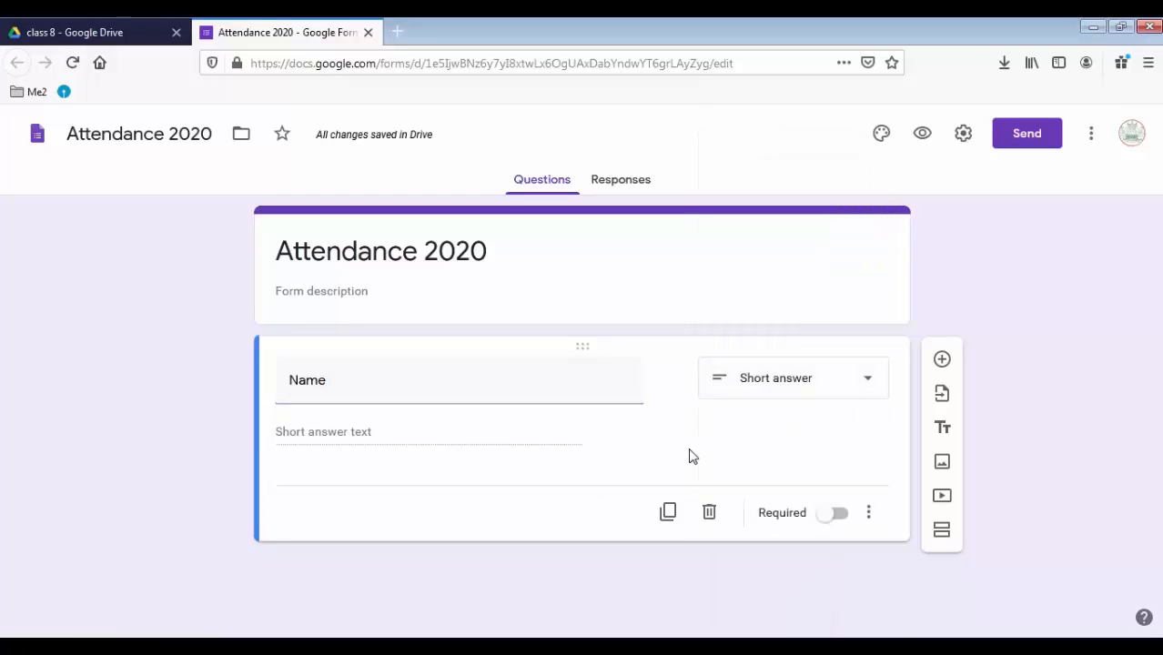
left_click(834, 515)
left_click(667, 512)
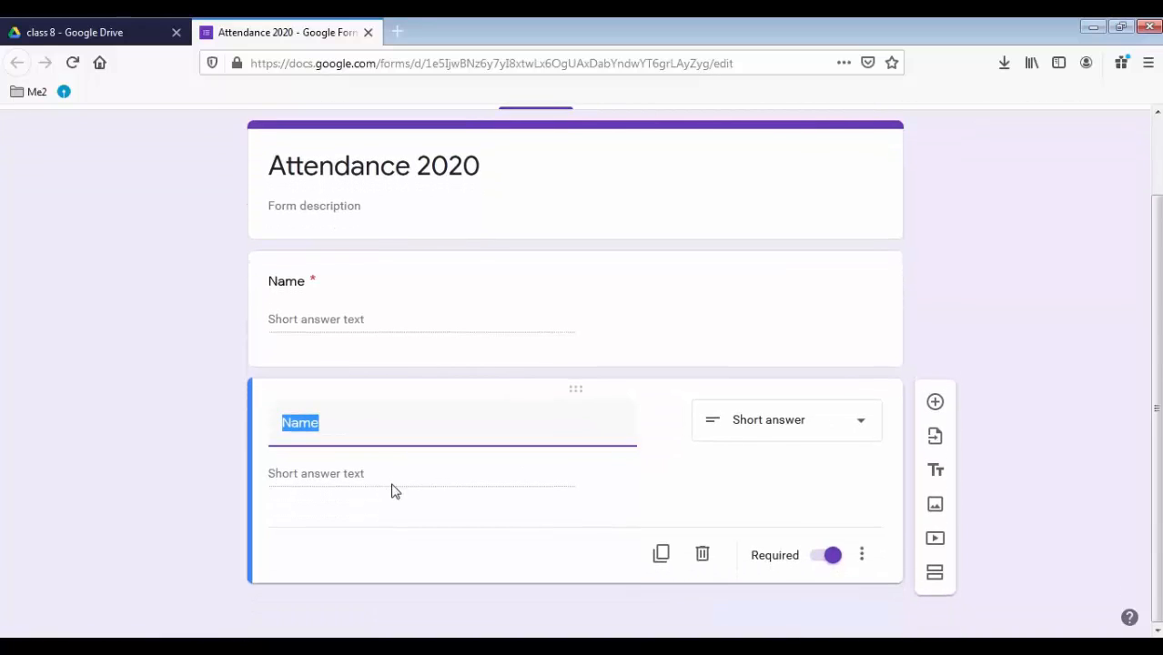
Rename the copy 'Class' and make it a Dropdown with options 8a and 8b
type("Class")
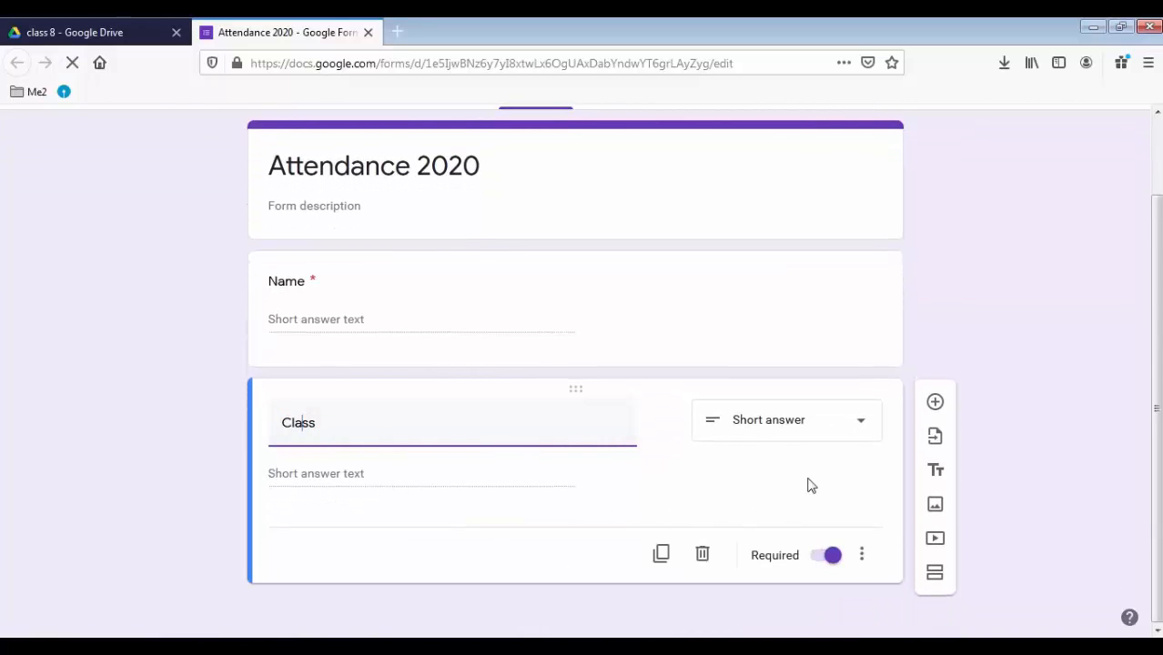
left_click(856, 433)
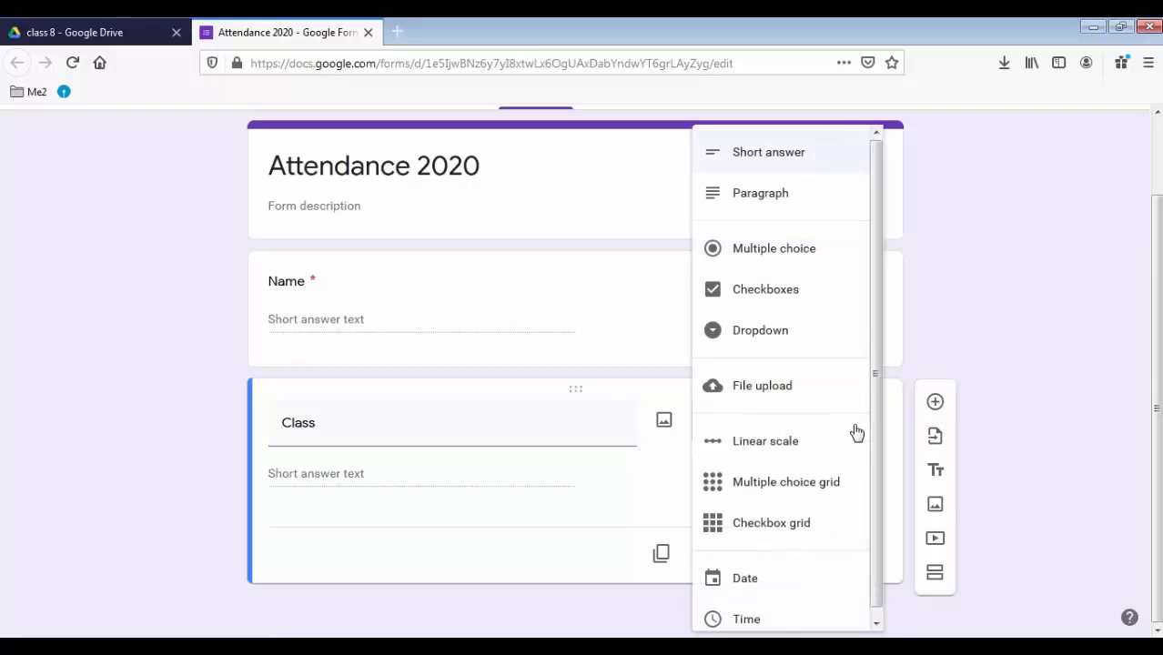
left_click(1042, 300)
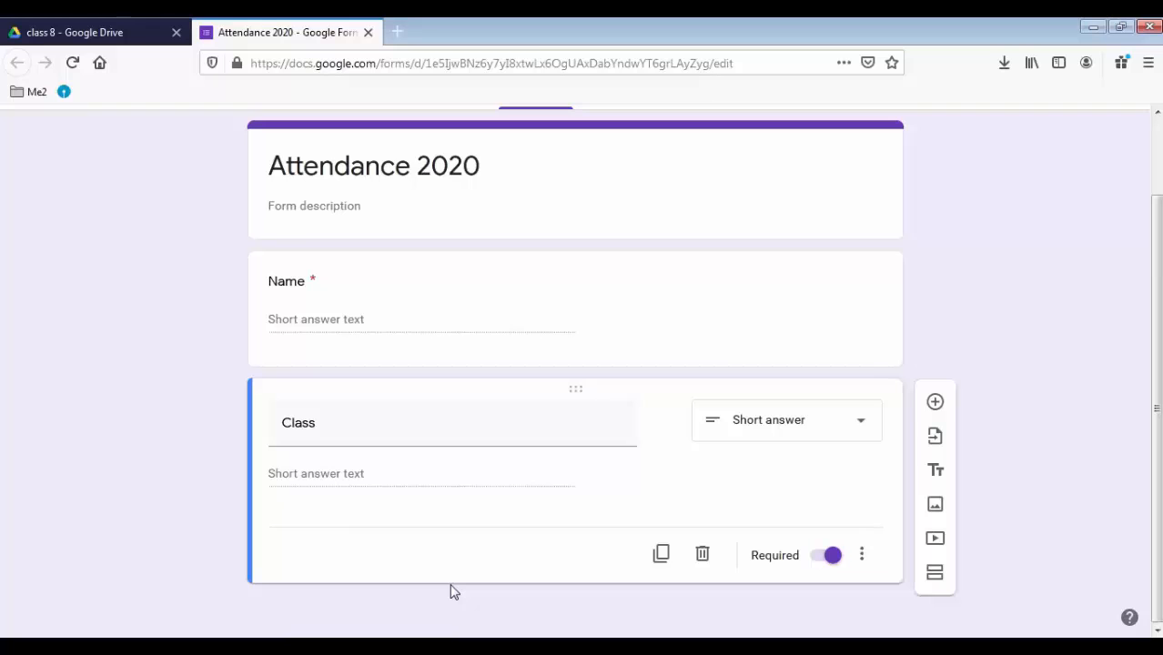
left_click(783, 421)
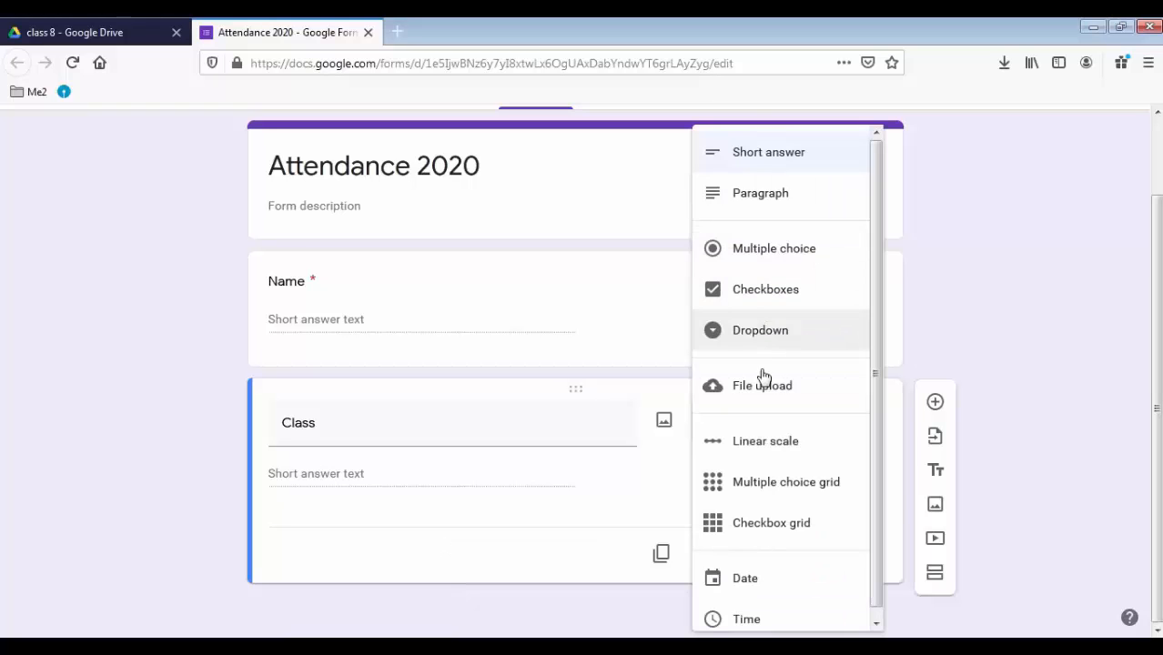
left_click(764, 333)
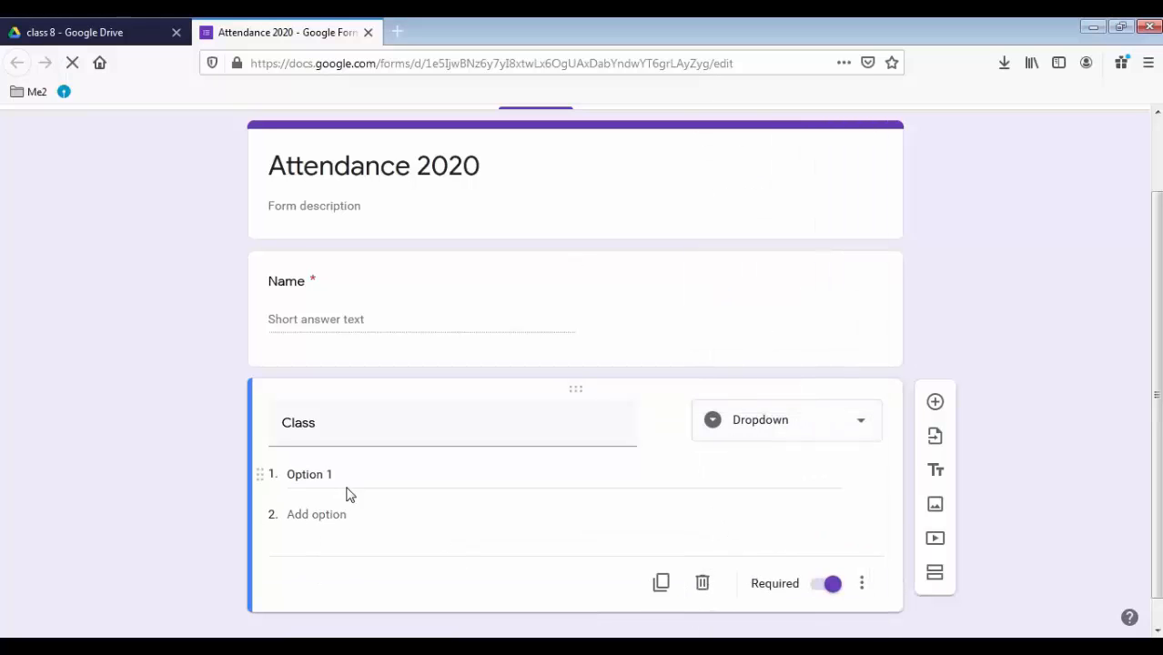
left_click(347, 491)
type("8a")
left_click(292, 515)
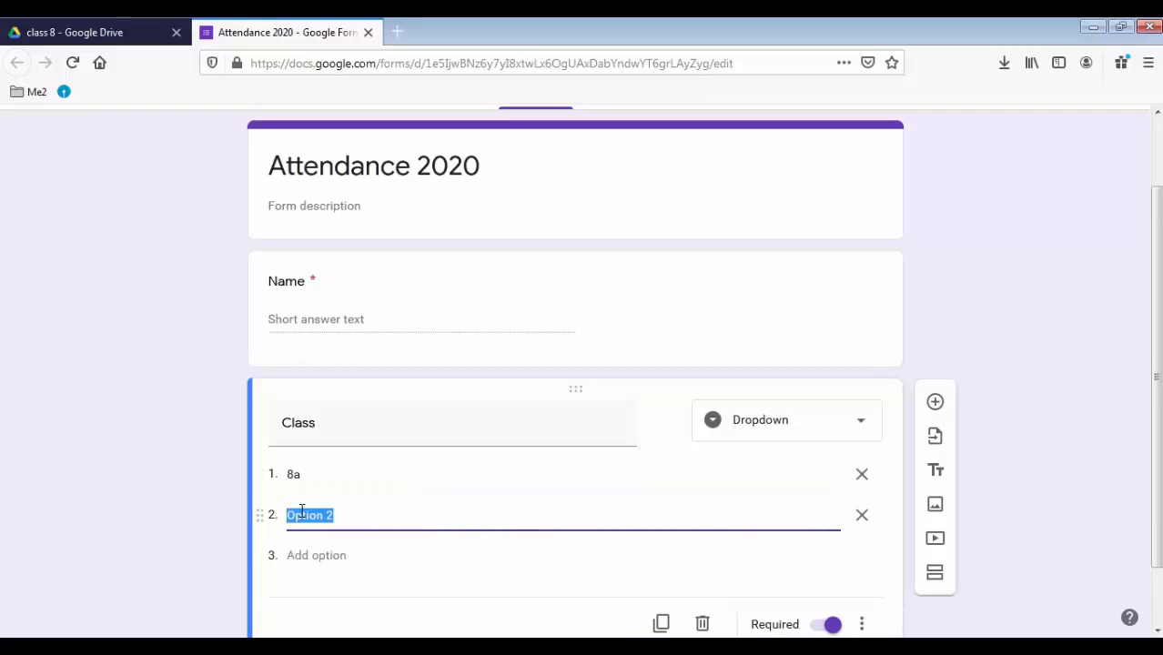
type("8b")
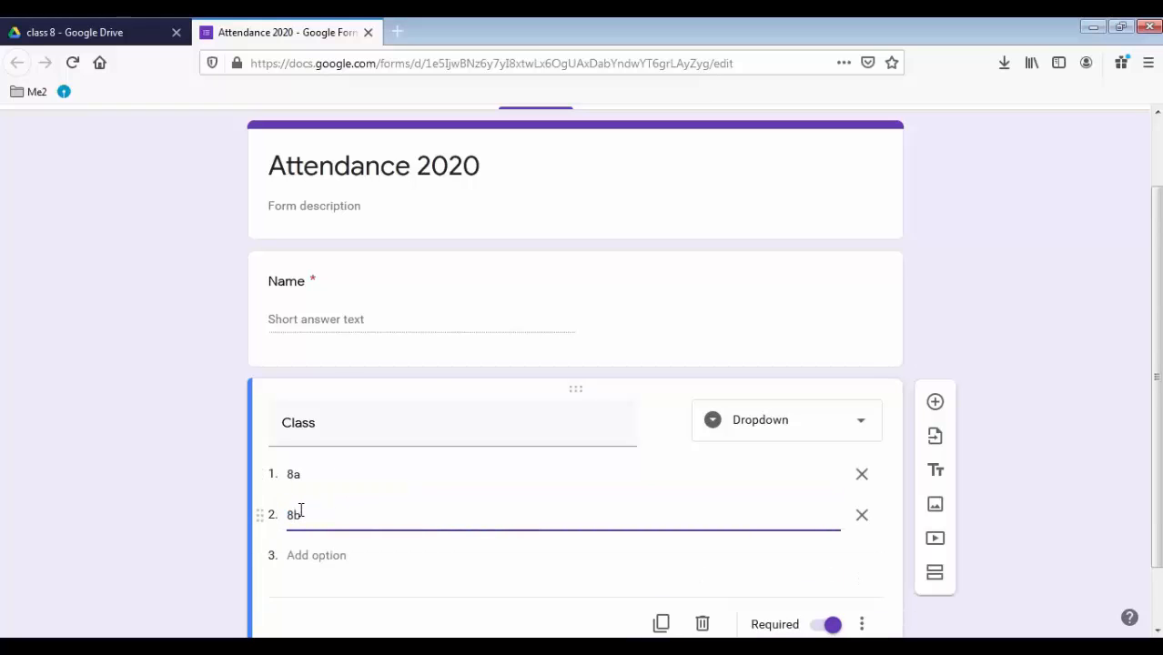
scroll(366, 444, "down", 1)
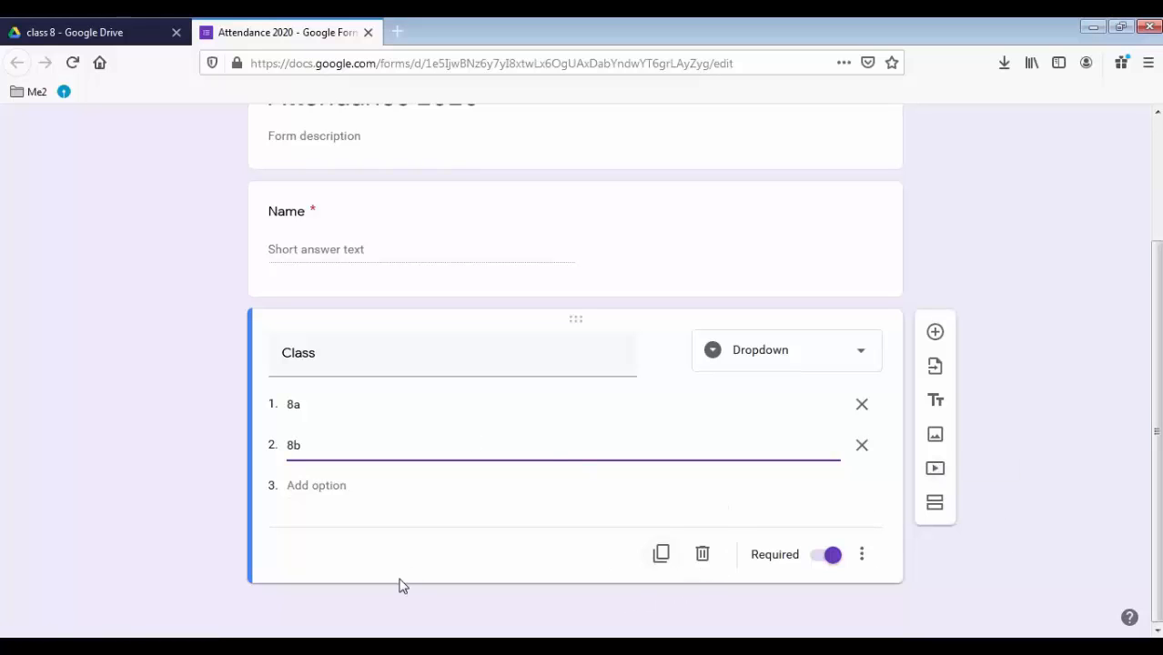
Add a new question below Class titled 'Reason for late' with a capital R
left_click(937, 336)
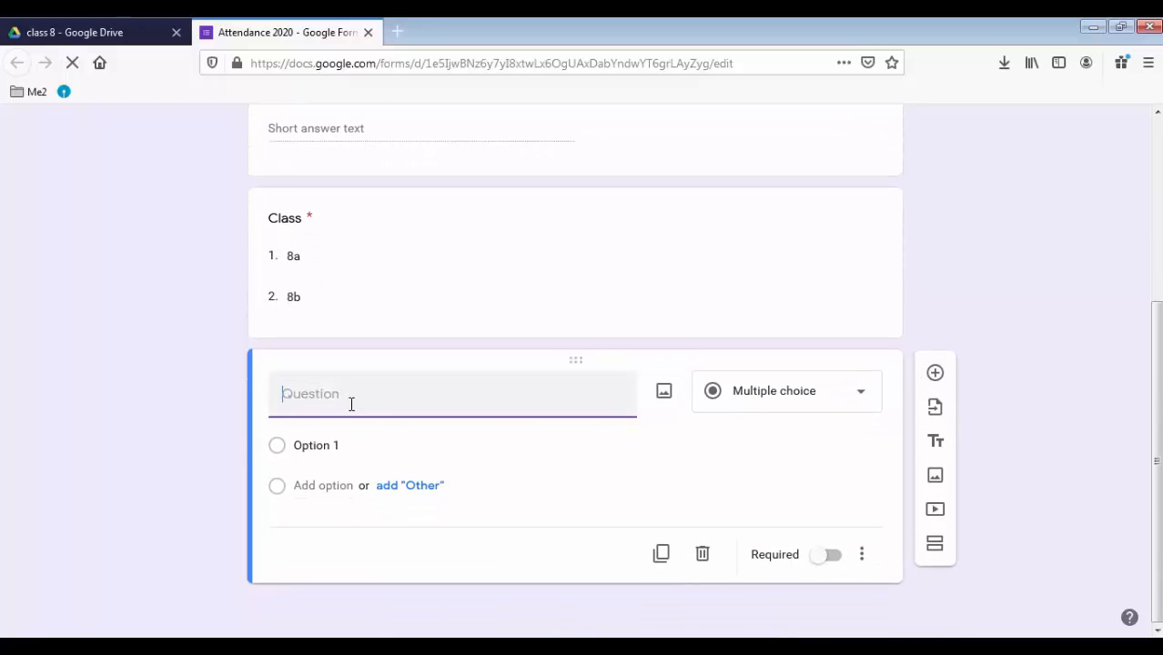
type("reason for late")
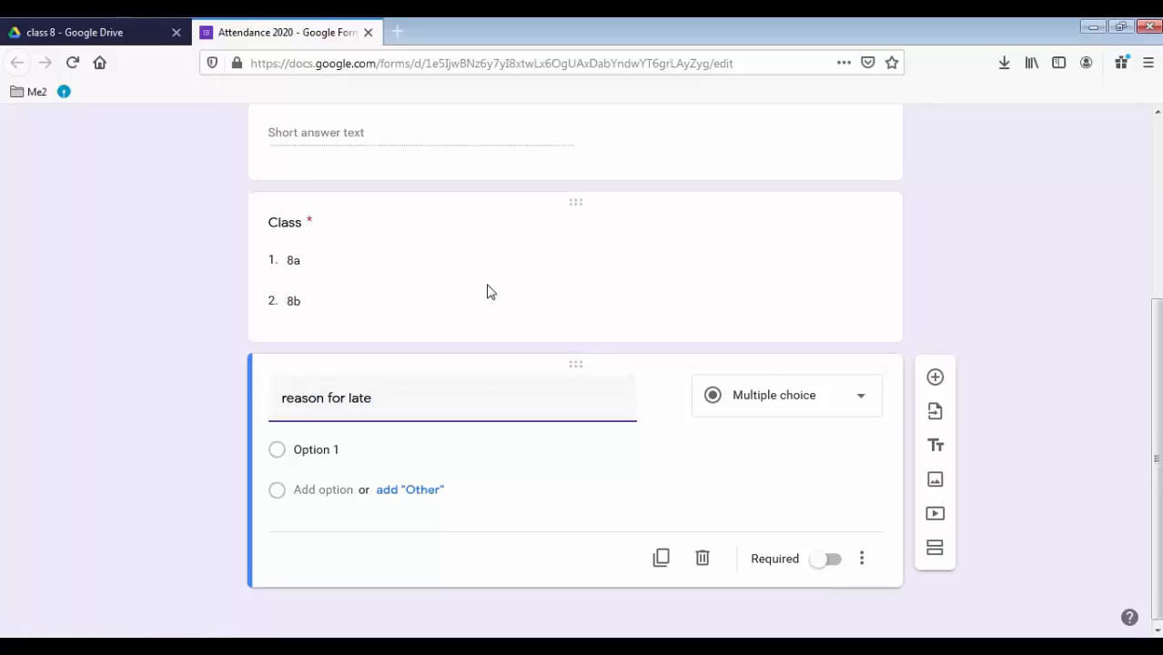
left_click(830, 561)
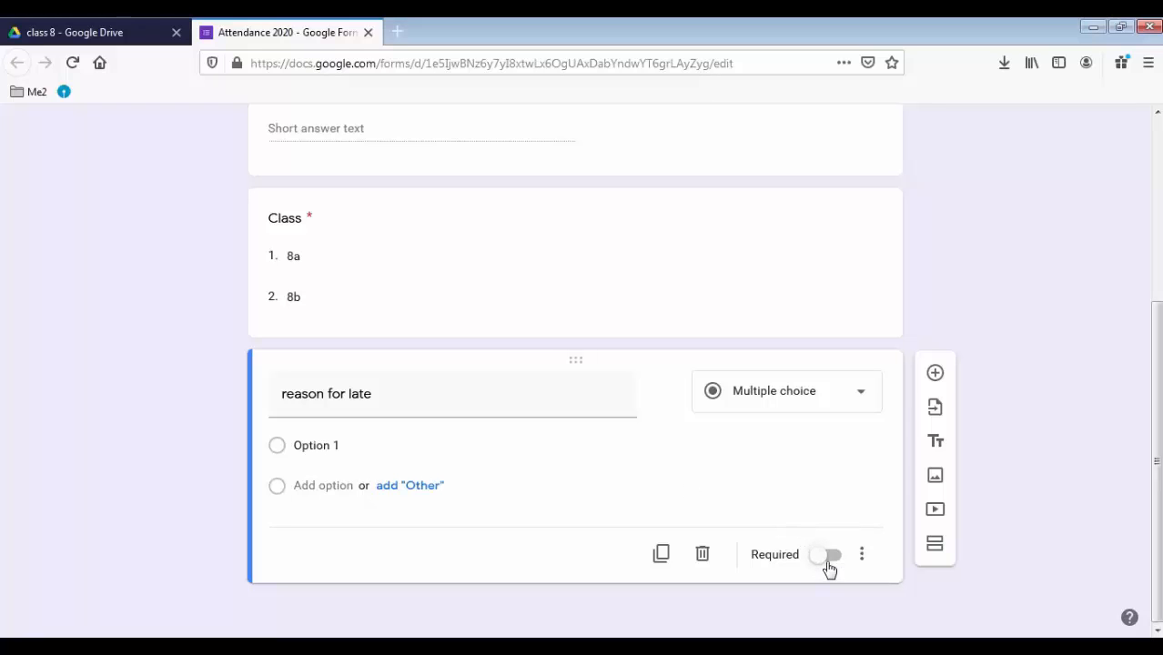
left_click(288, 396)
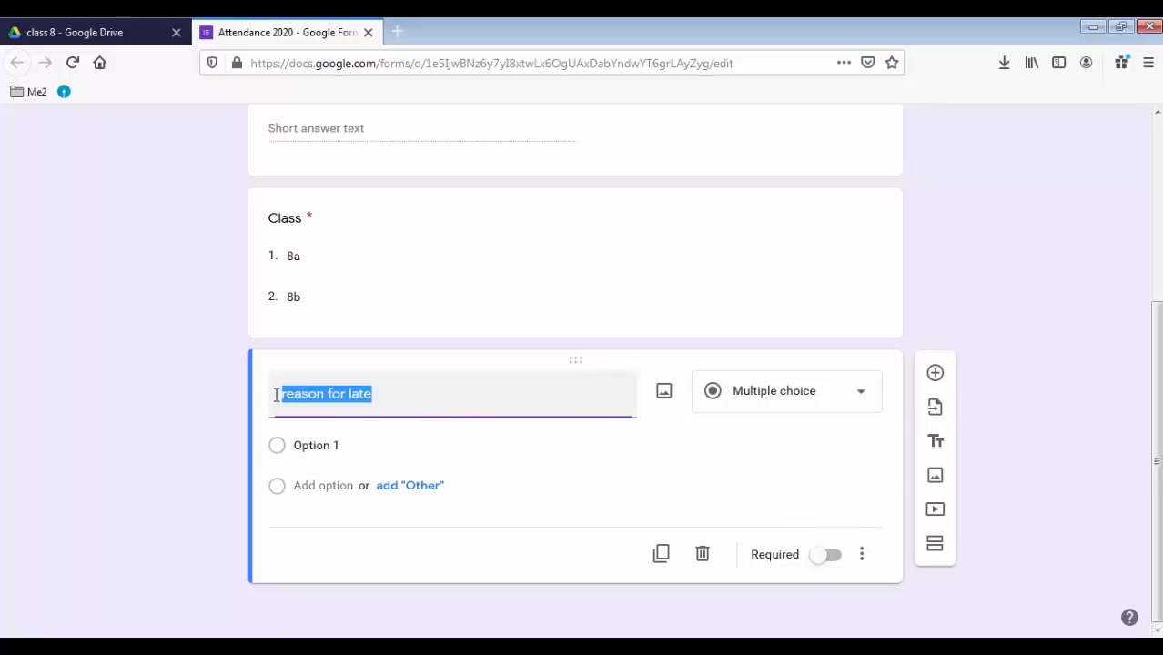
left_click(290, 391)
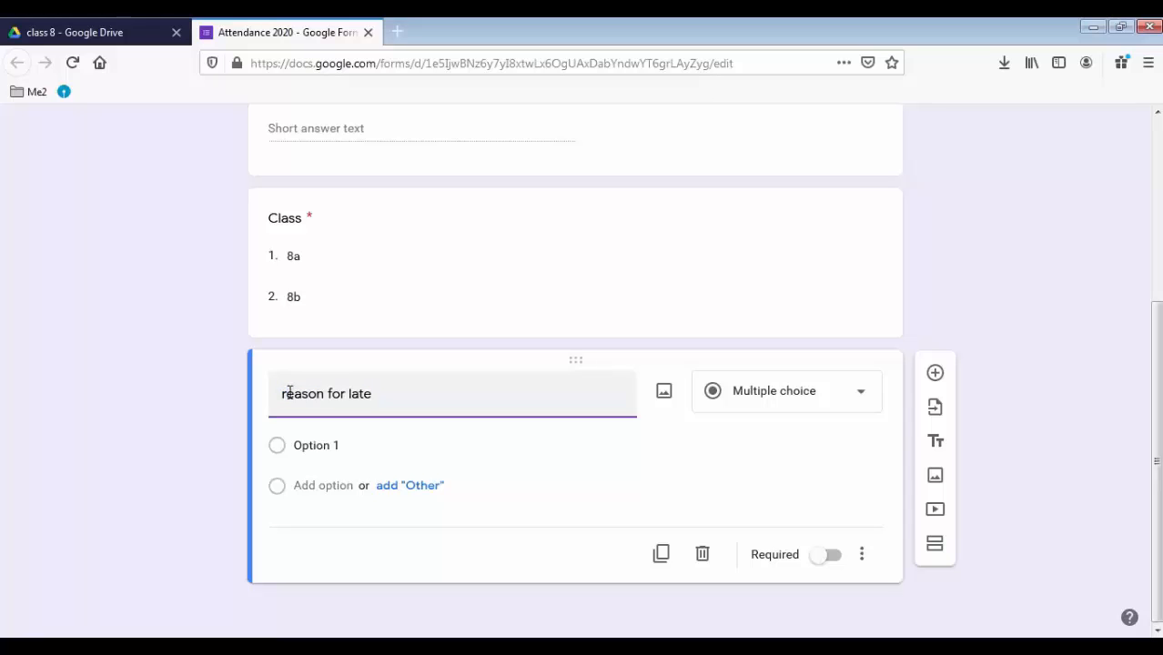
type("R")
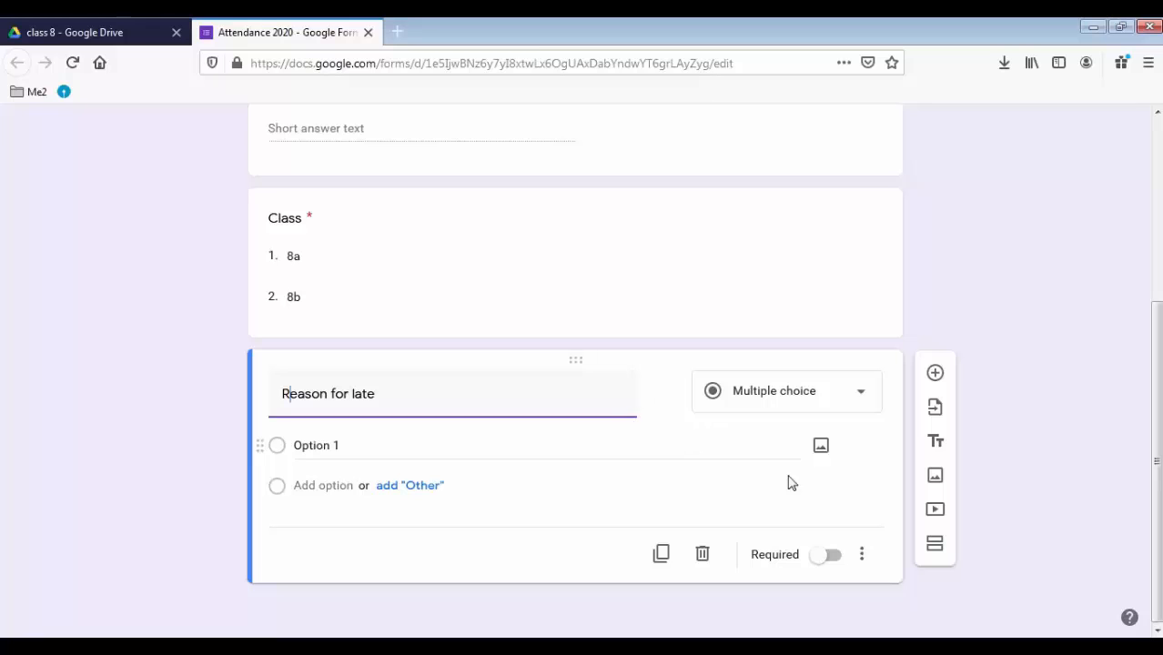
Set Reason for late to Short answer, leaving it optional
left_click(861, 405)
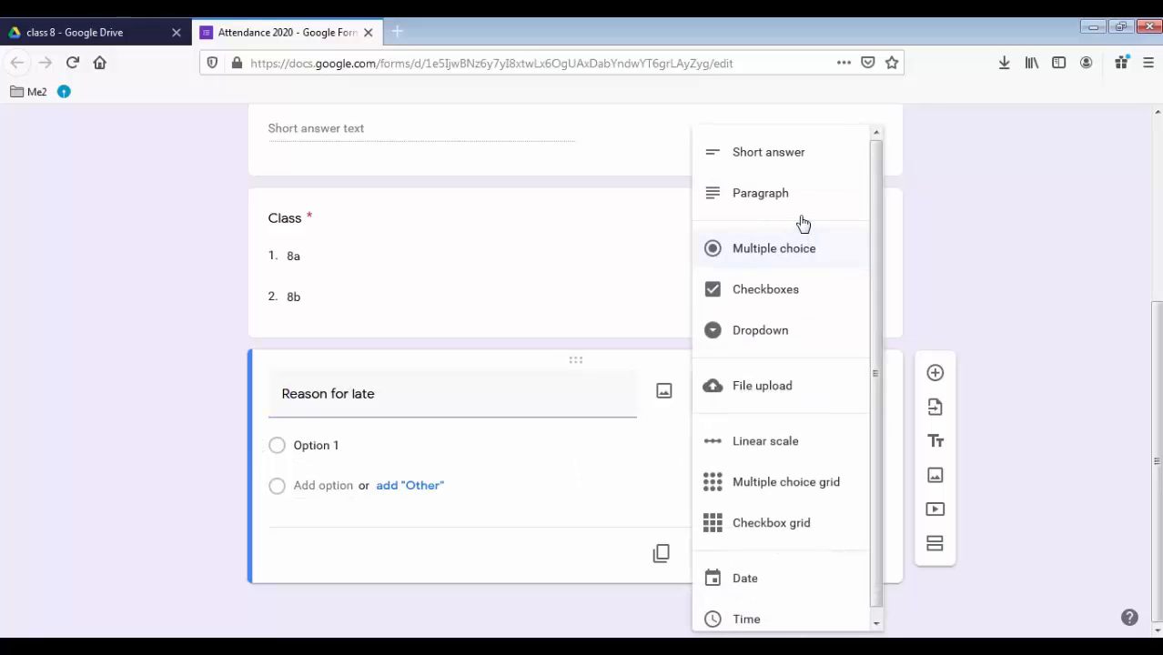
left_click(779, 171)
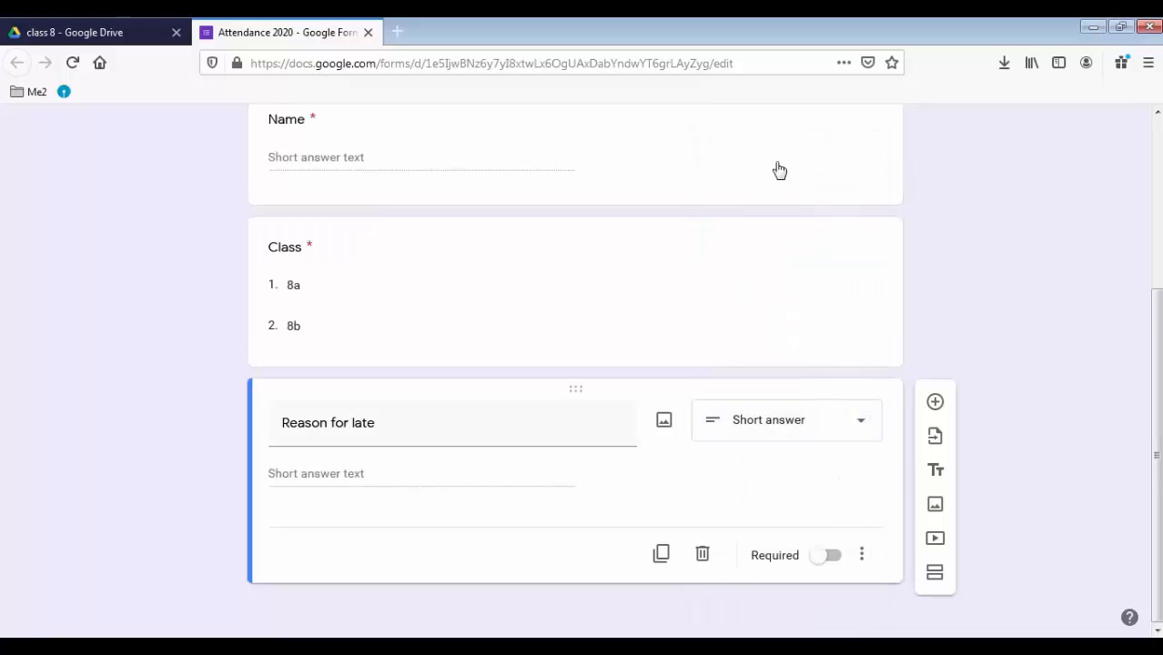
scroll(530, 335, "up", 3)
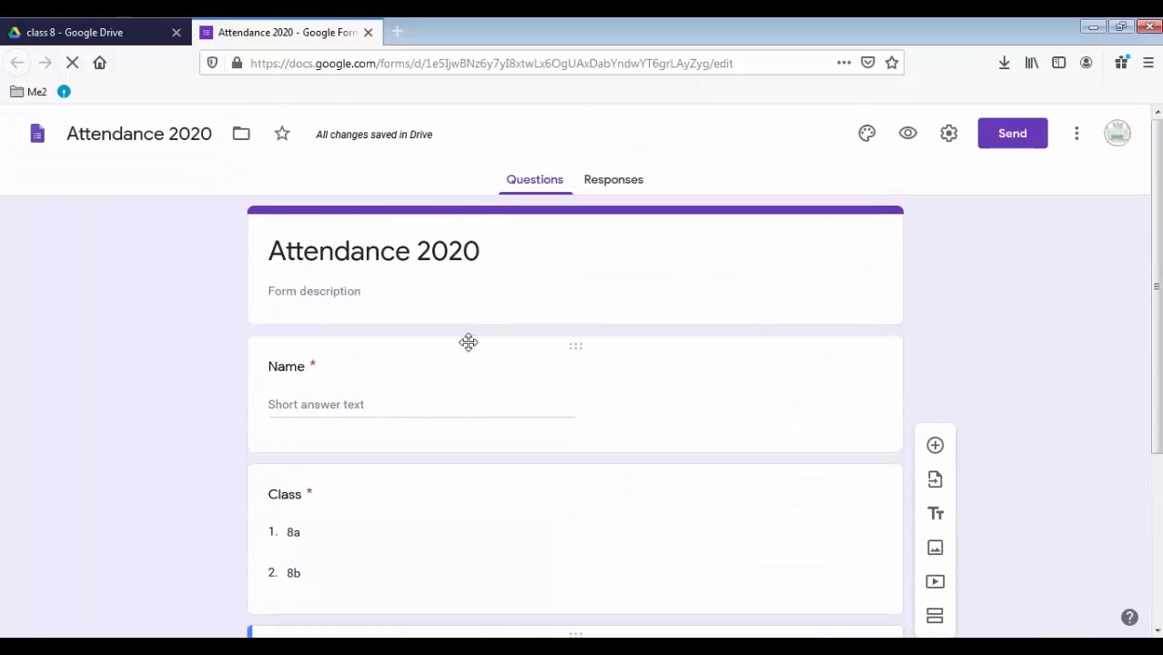
scroll(437, 355, "down", 3)
scroll(425, 366, "up", 3)
scroll(687, 388, "down", 3)
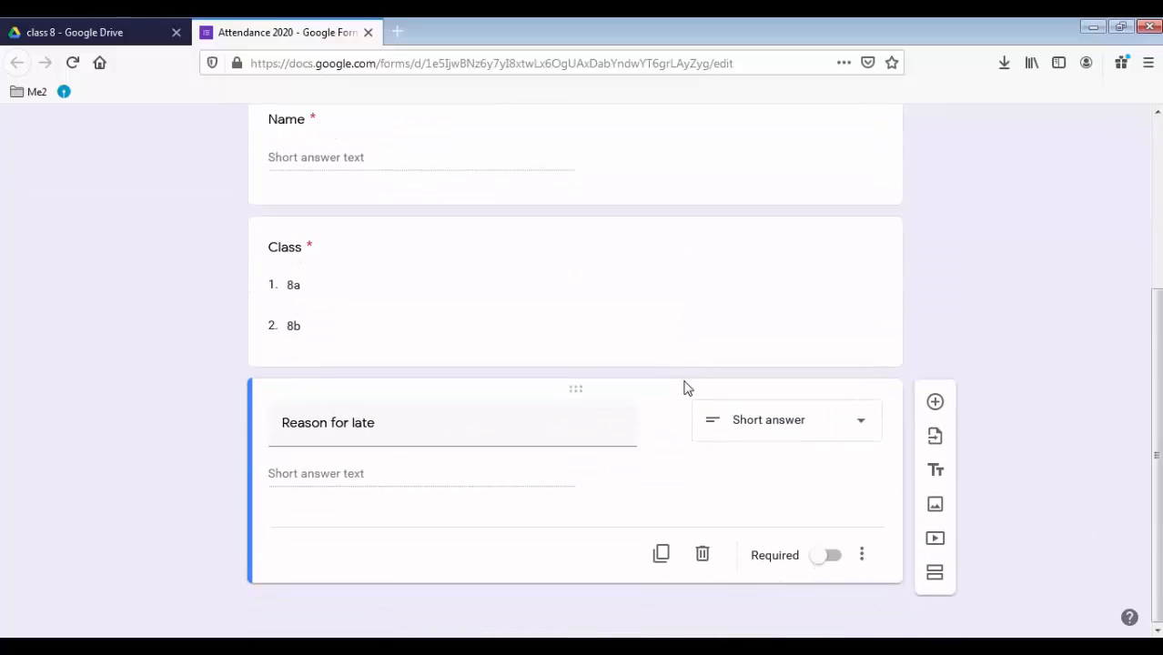
scroll(687, 389, "up", 3)
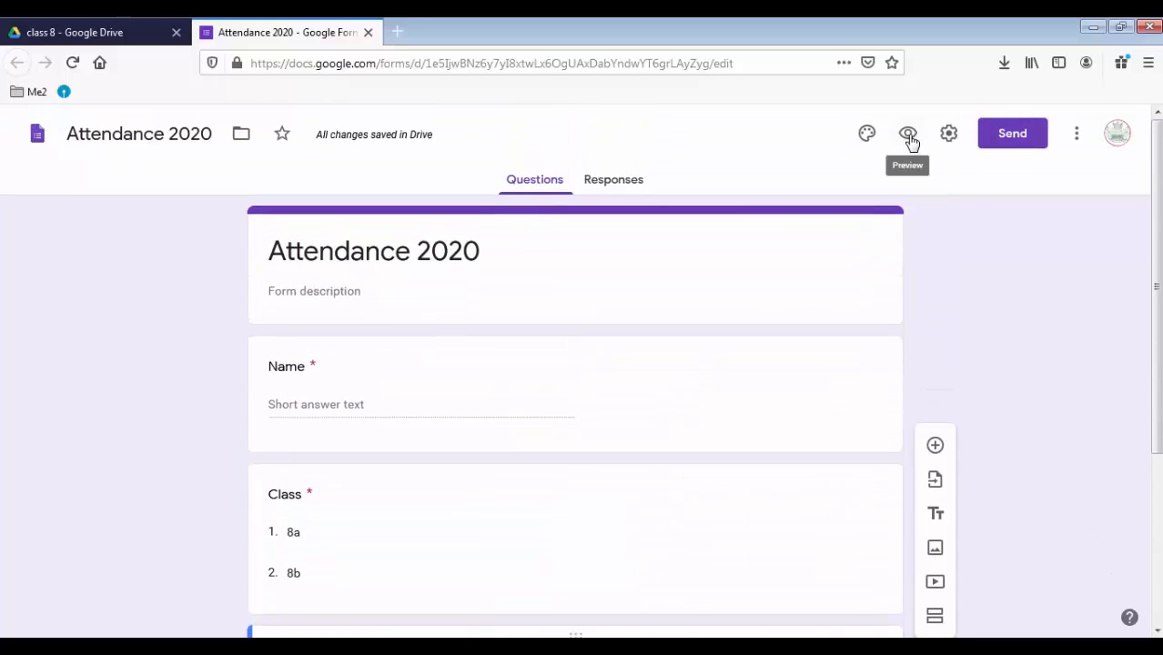
Preview Attendance 2020, try the Name, Class and Reason for late fields, then return to the editor
left_click(908, 136)
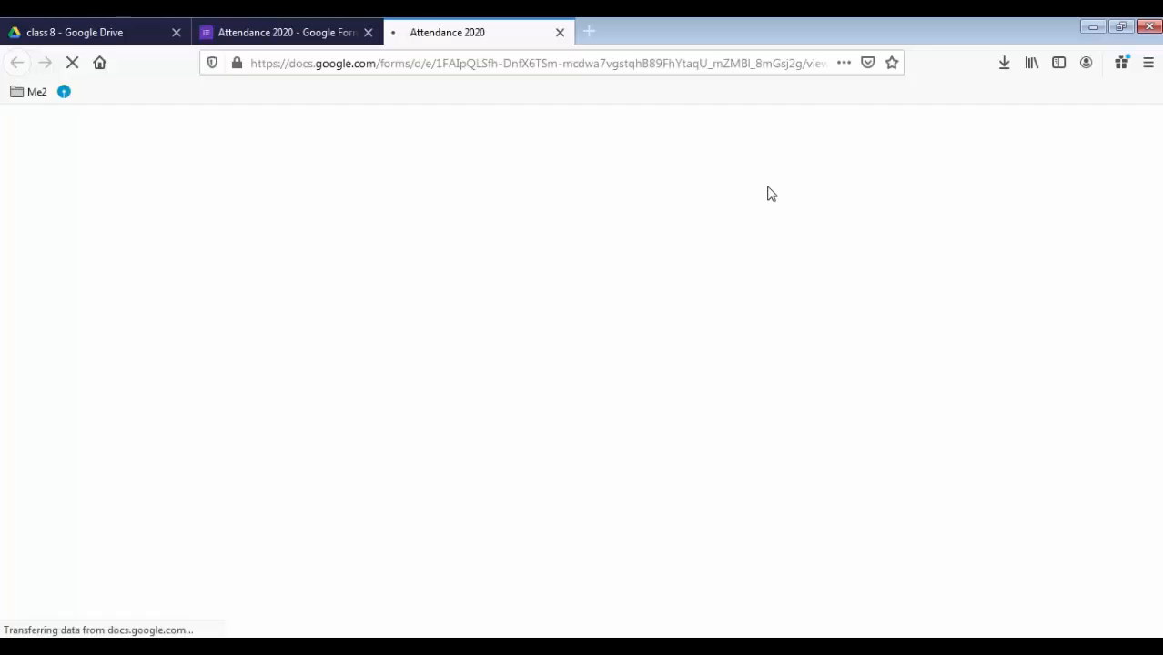
scroll(637, 301, "down", 5)
scroll(533, 417, "up", 2)
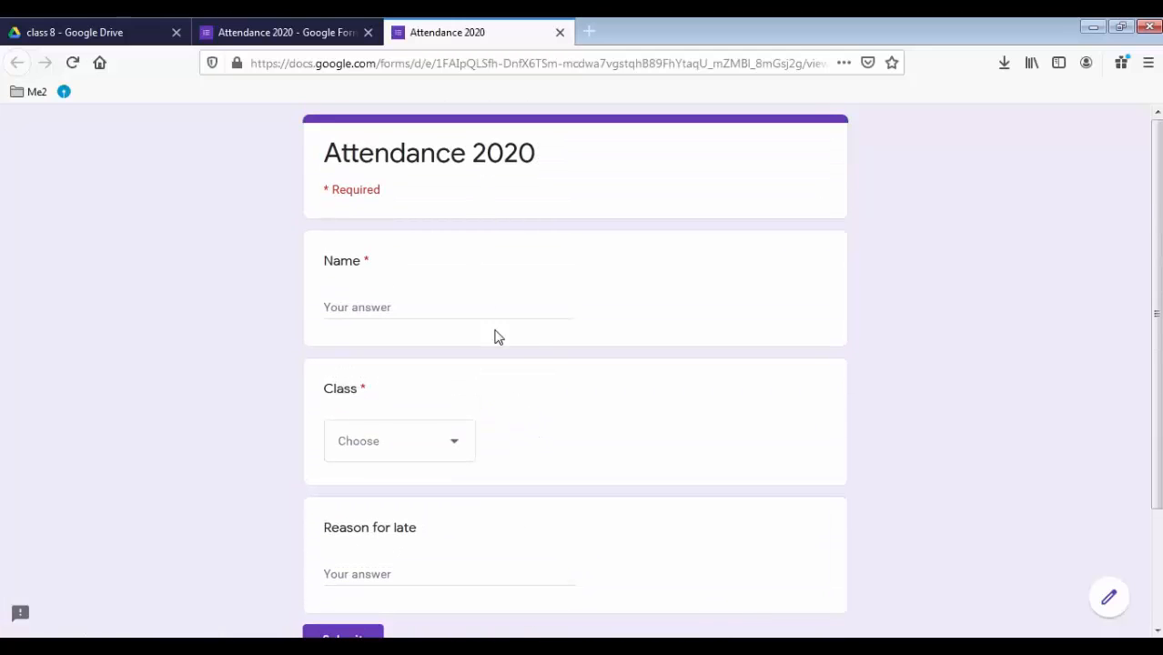
scroll(540, 352, "down", 2)
scroll(361, 247, "up", 2)
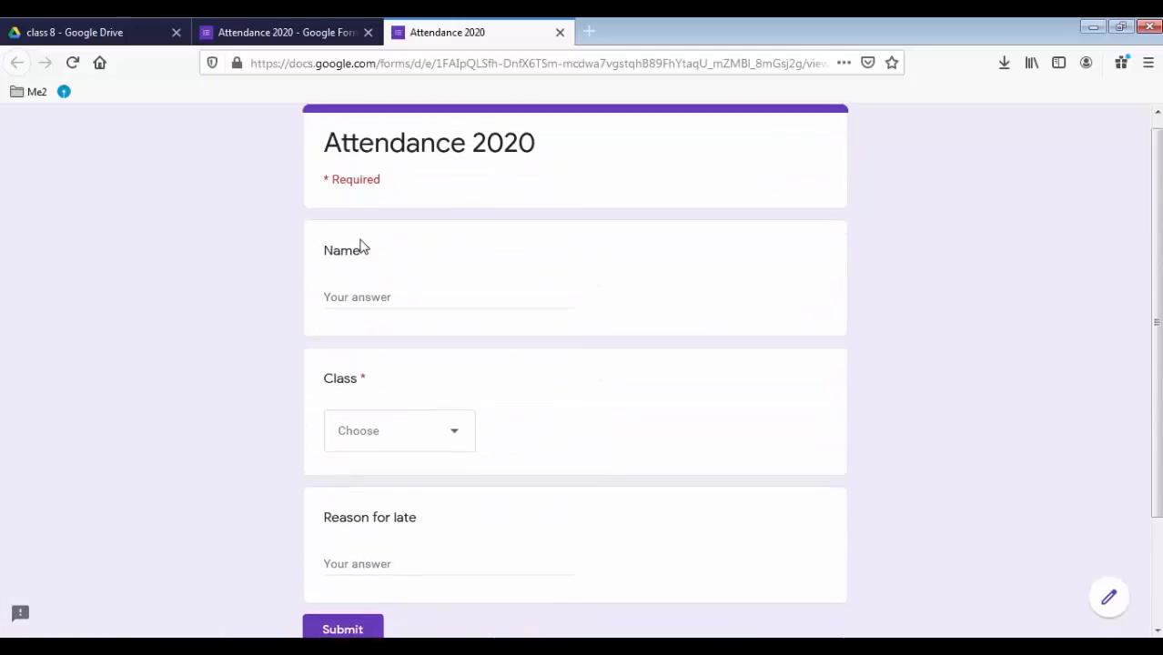
left_click(355, 309)
left_click(382, 442)
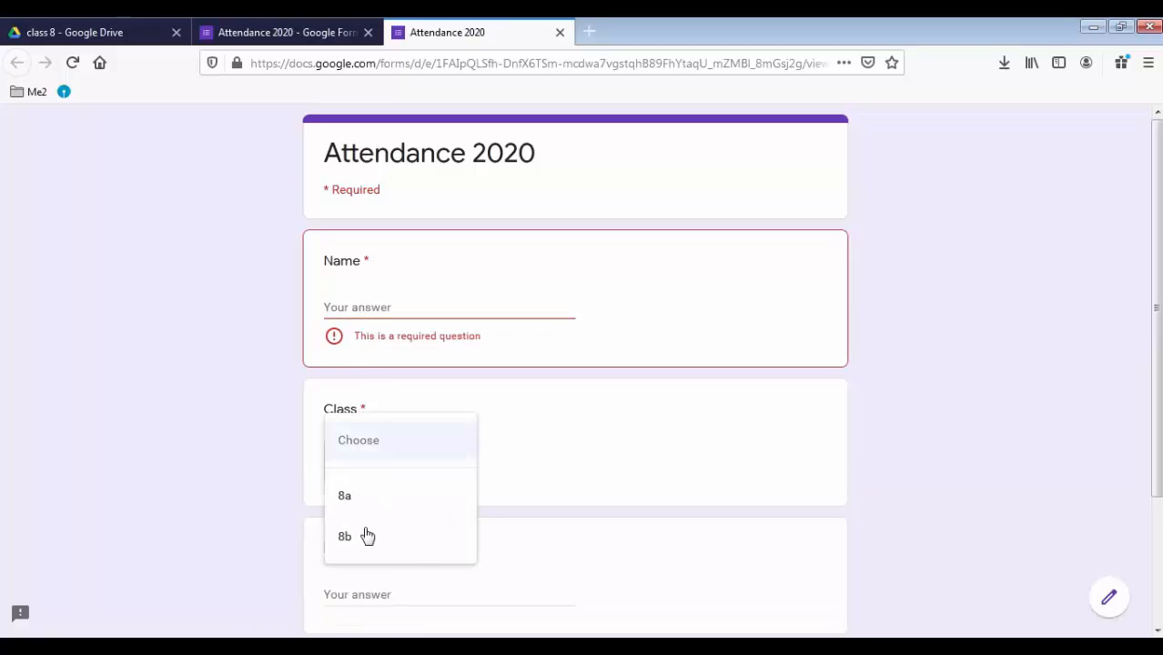
left_click(661, 424)
scroll(414, 492, "down", 3)
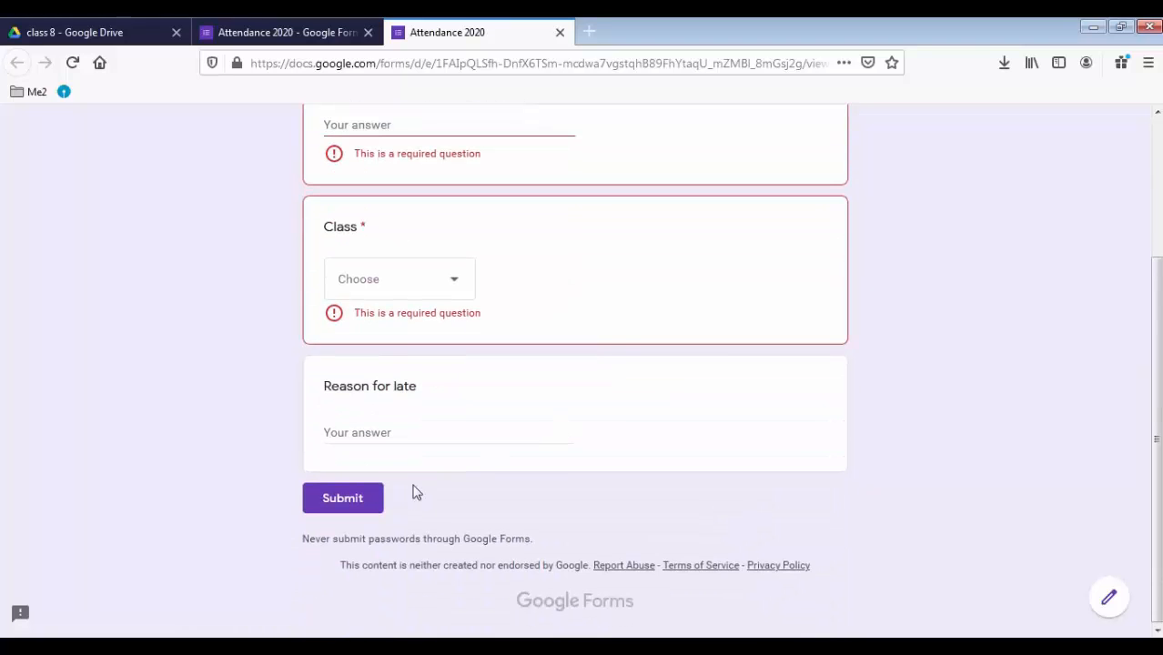
left_click(381, 428)
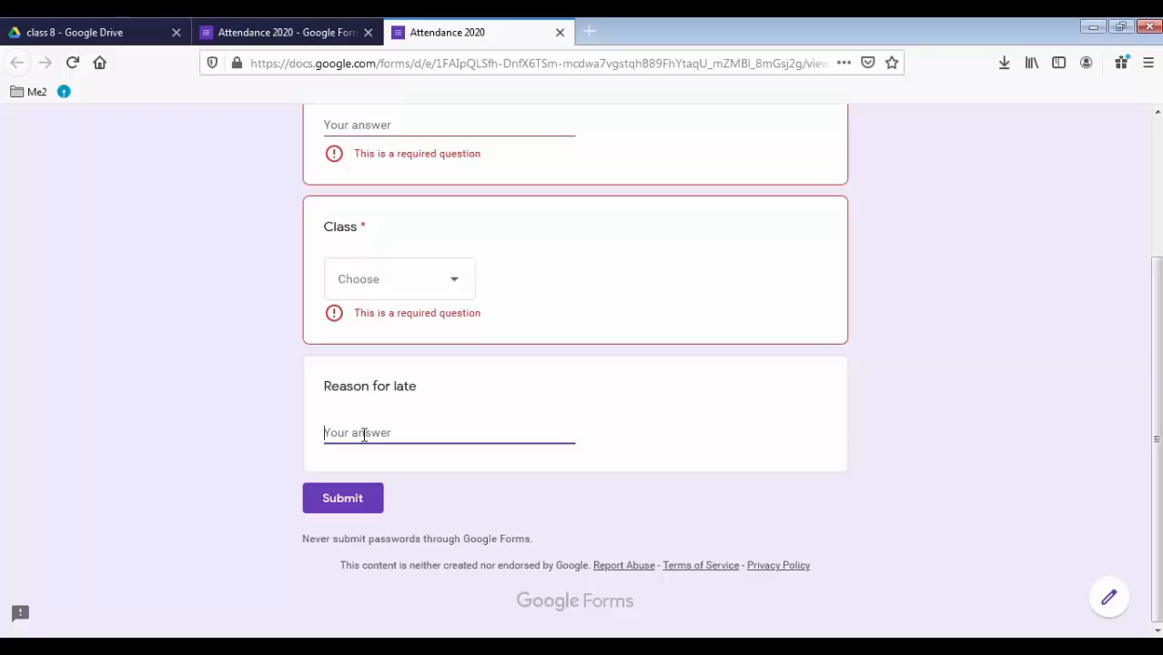
scroll(453, 535, "up", 2)
scroll(391, 550, "down", 2)
scroll(995, 450, "up", 3)
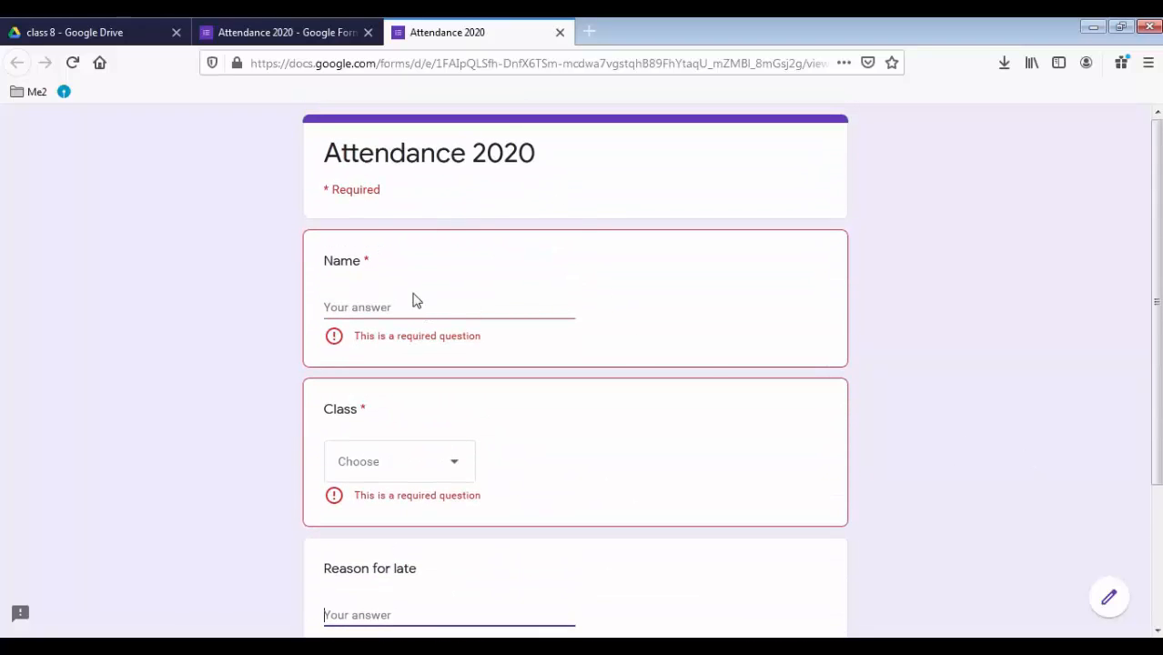
left_click(322, 34)
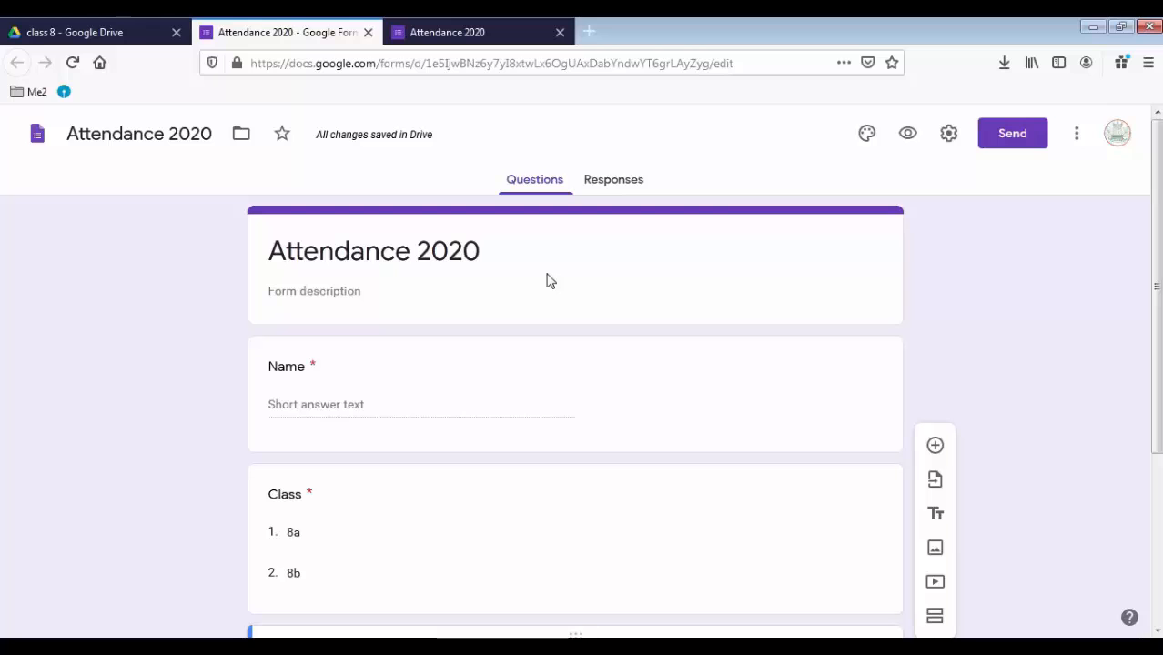
left_click(1013, 135)
left_click(505, 261)
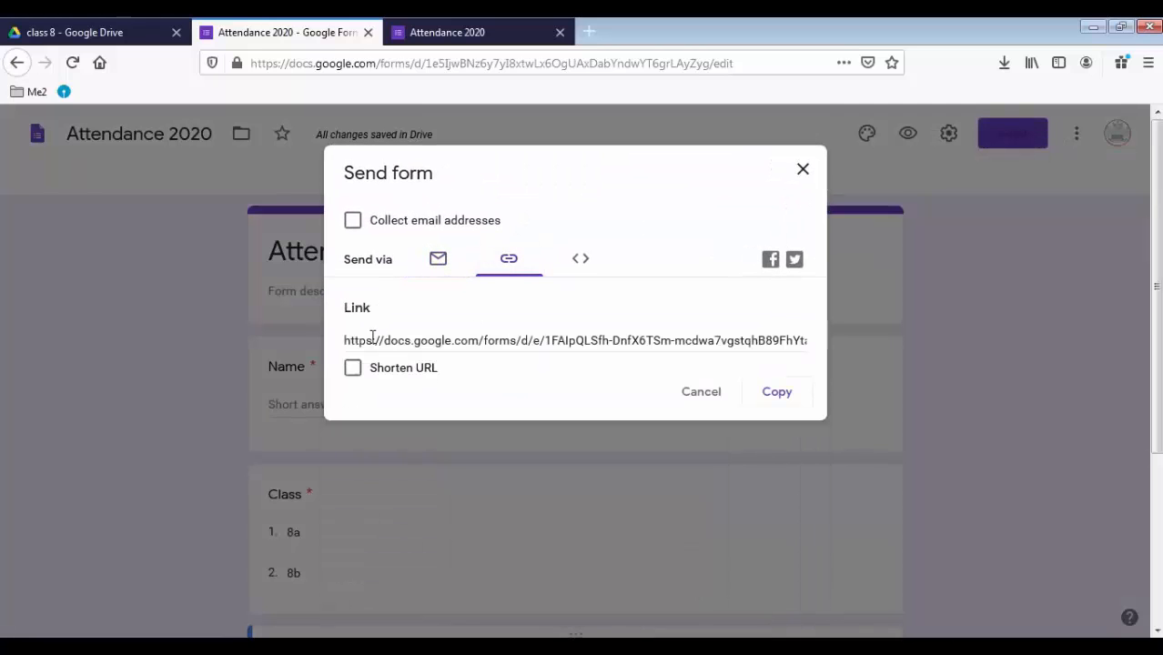
left_click(791, 339)
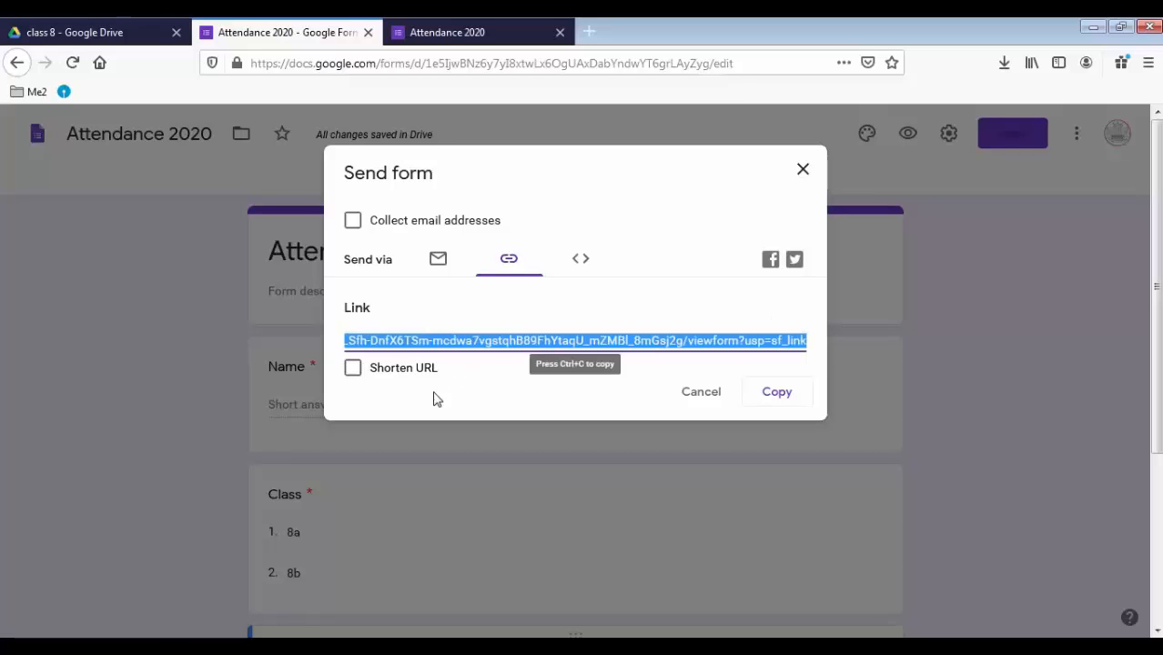
left_click(353, 371)
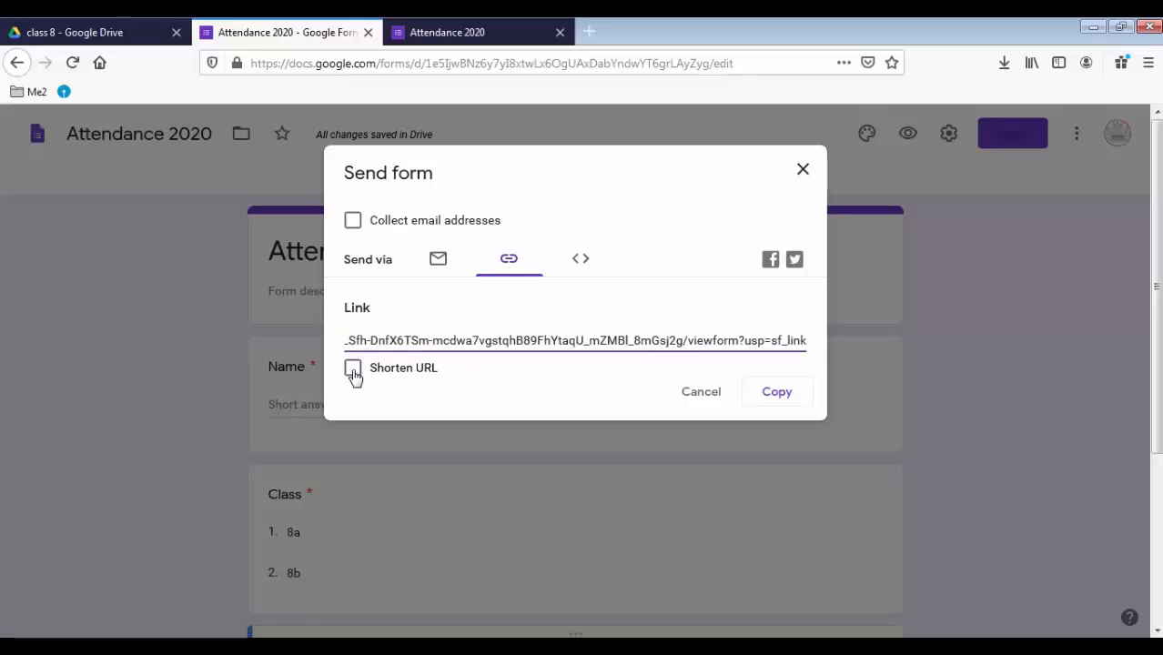
double_click(558, 341)
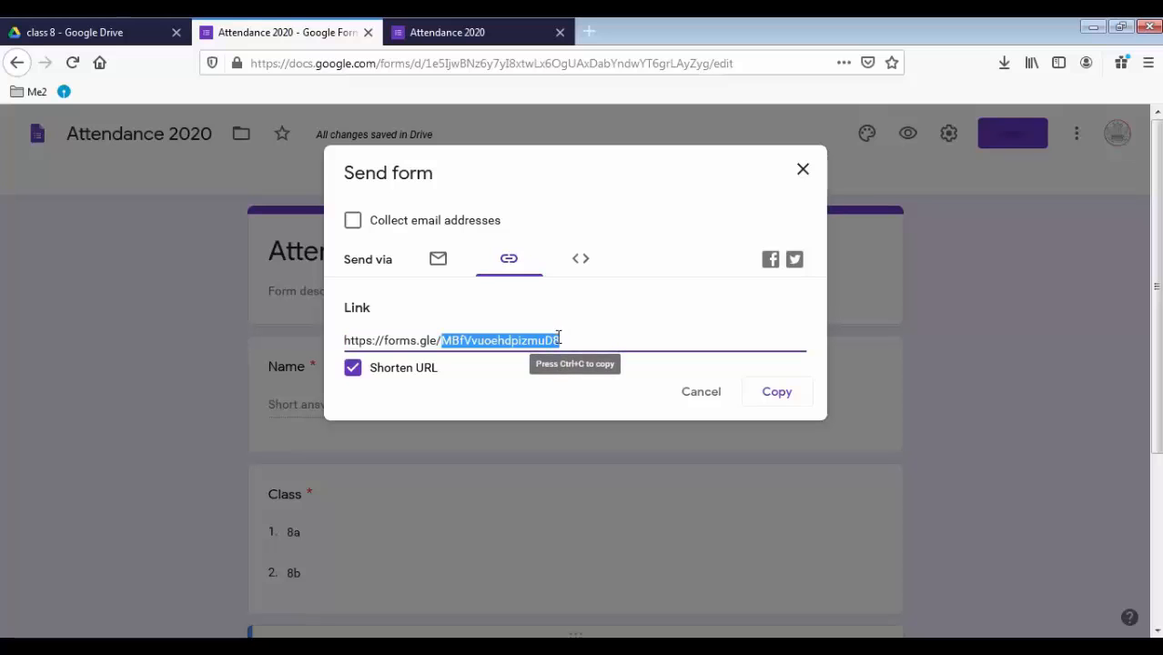
left_click(558, 340)
left_click(771, 398)
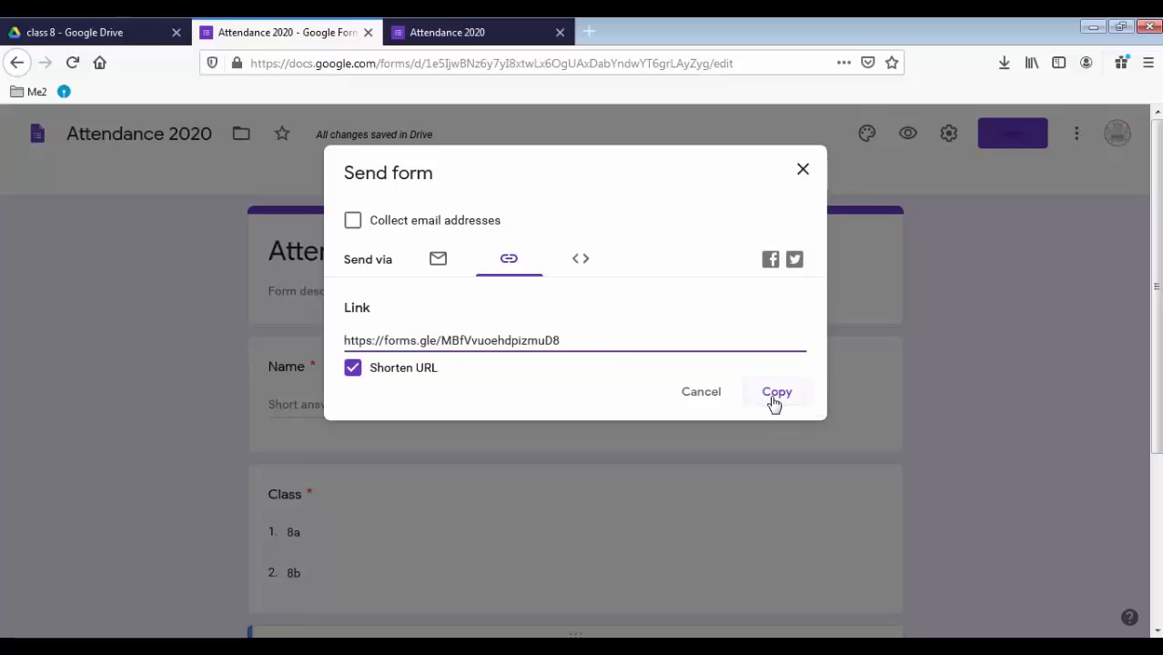
In a new tab, reach Google Classroom's class list through the Google apps grid
left_click(590, 32)
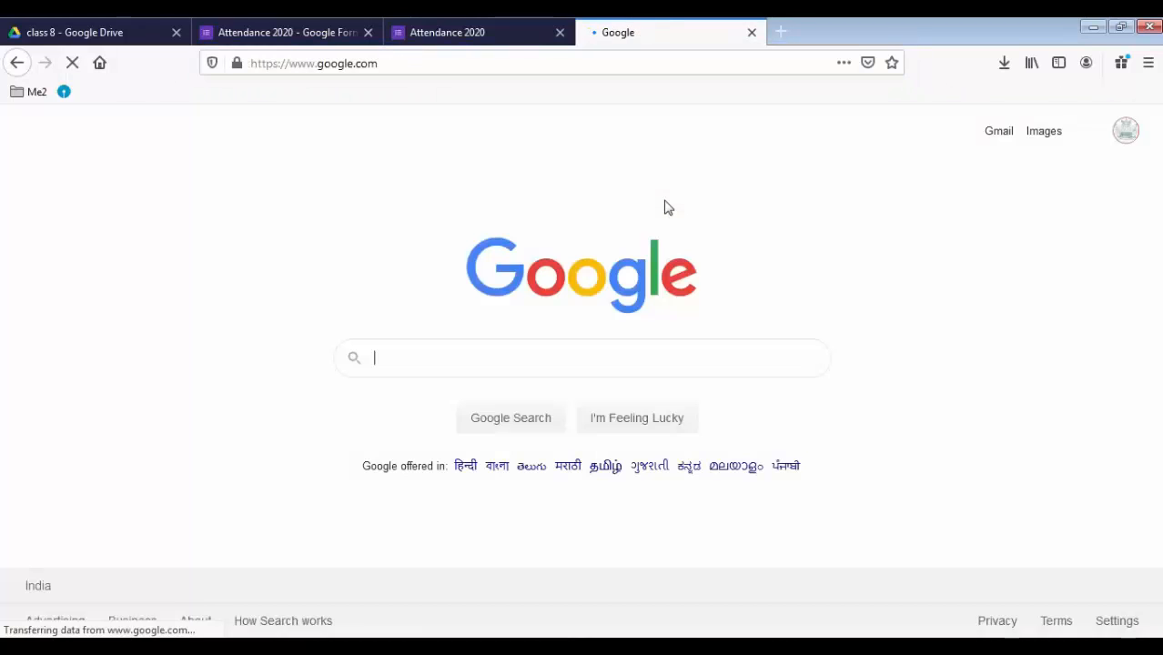
left_click(1089, 132)
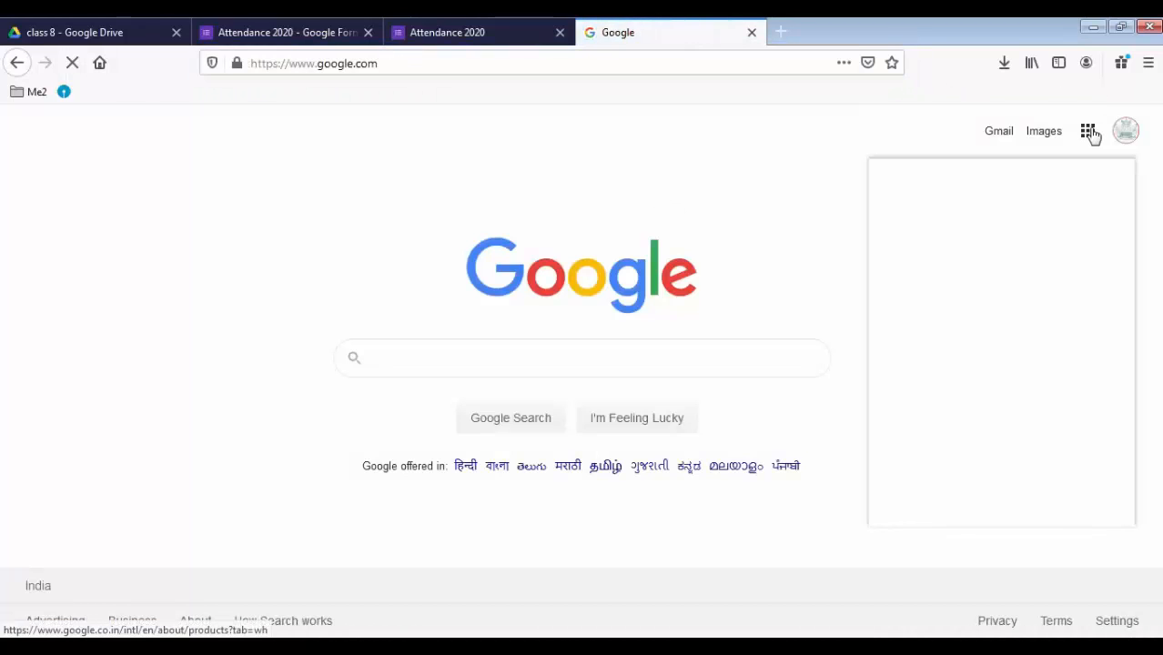
left_click(1002, 296)
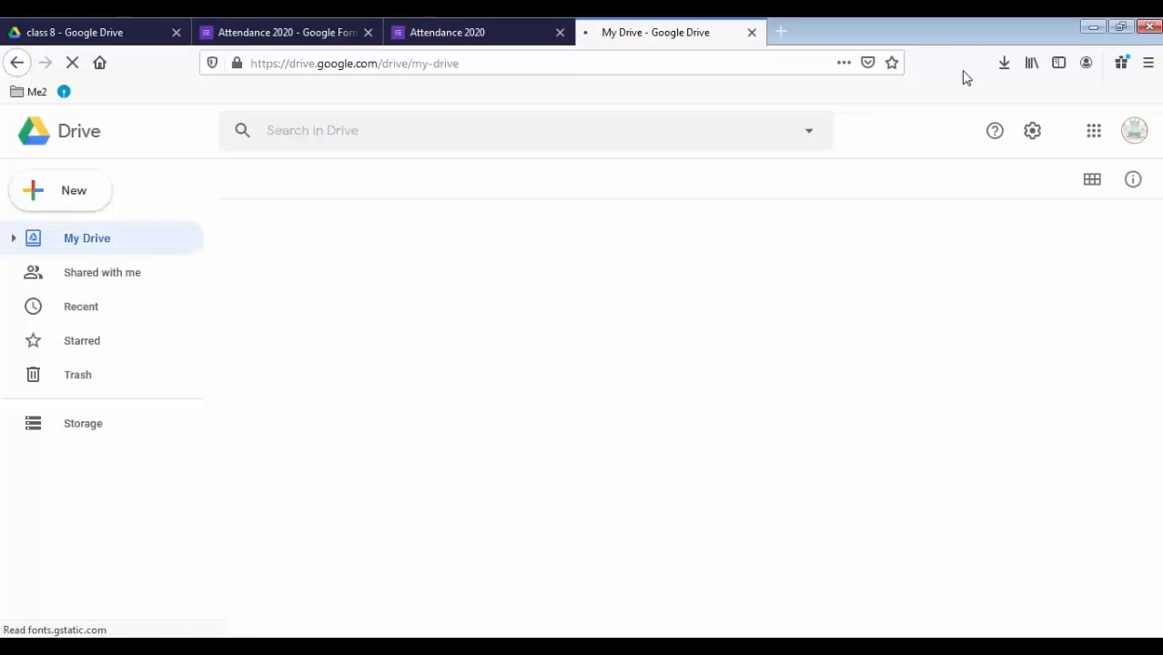
left_click(1085, 136)
left_click(1043, 216)
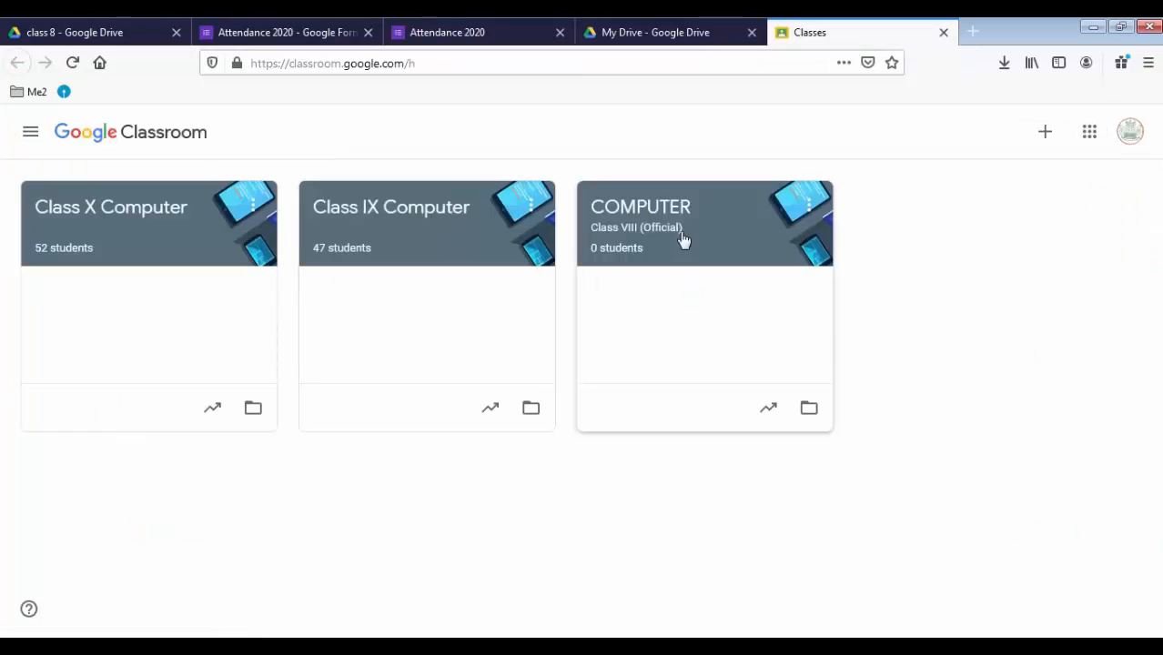
In COMPUTER Class VIII, draft a post with the short link under 'Daily Attendance 21 july 2020'
left_click(736, 226)
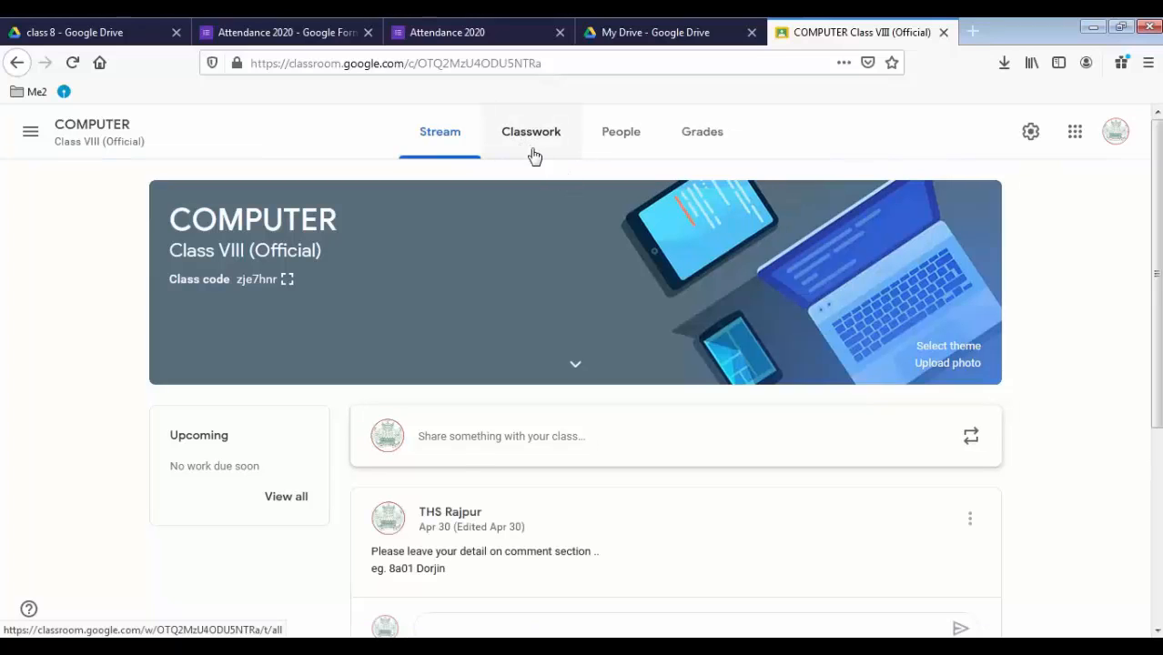
scroll(537, 382, "down", 2)
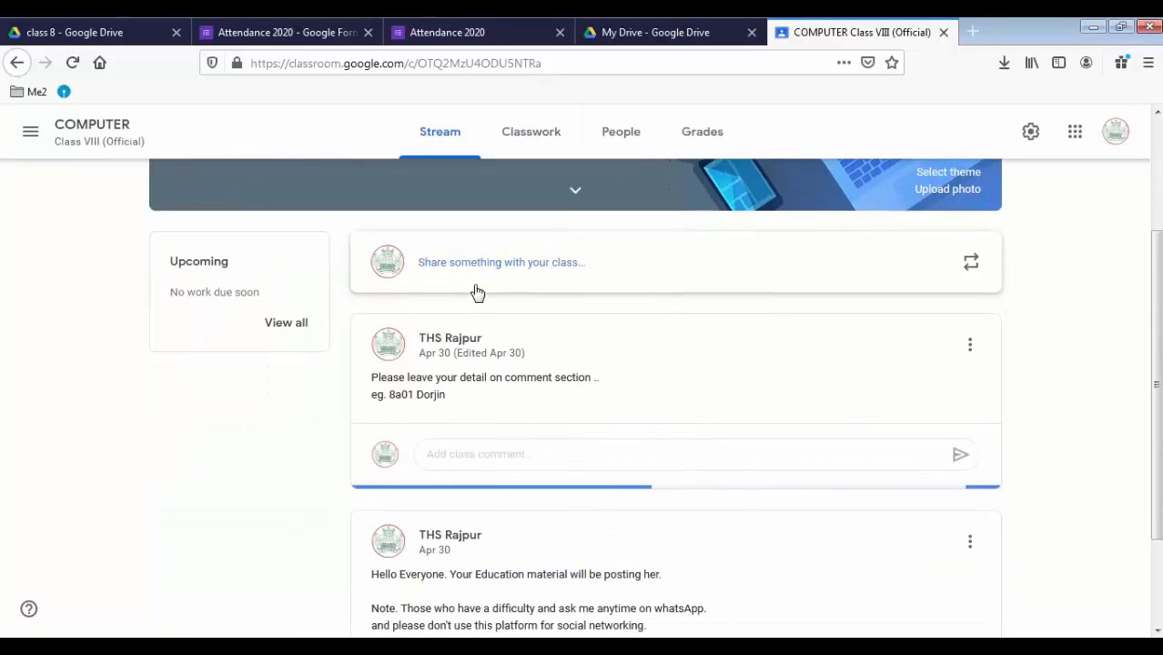
left_click(613, 253)
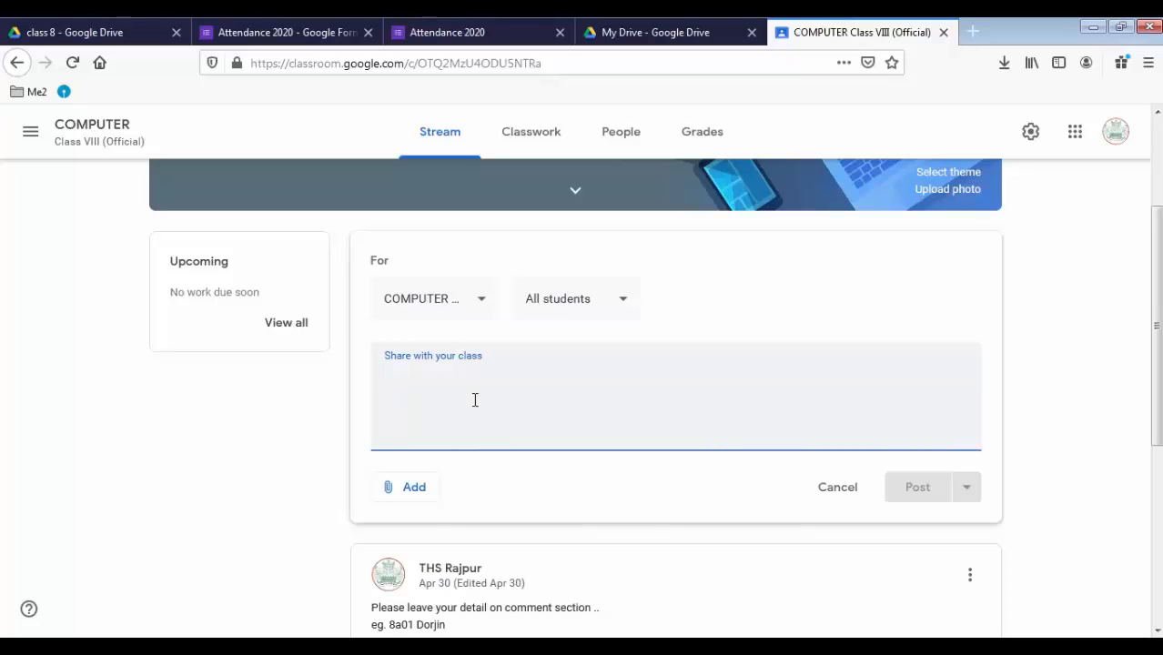
key("ctrl+v")
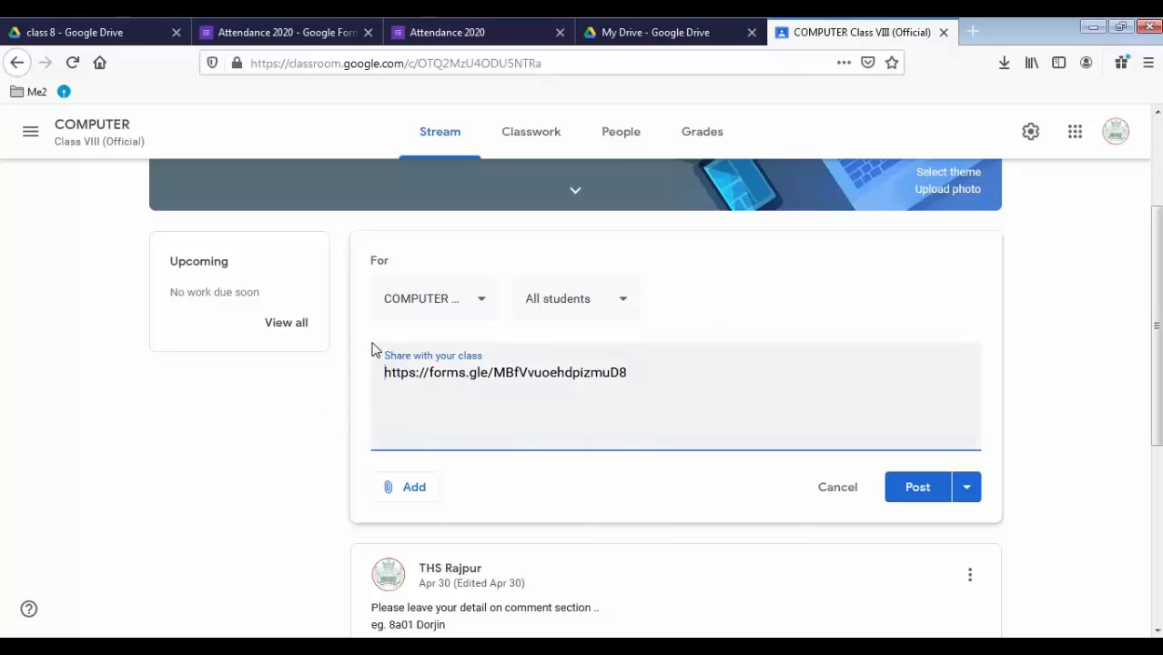
key("Return")
key("Return")
key("Return")
type("aily Attendance")
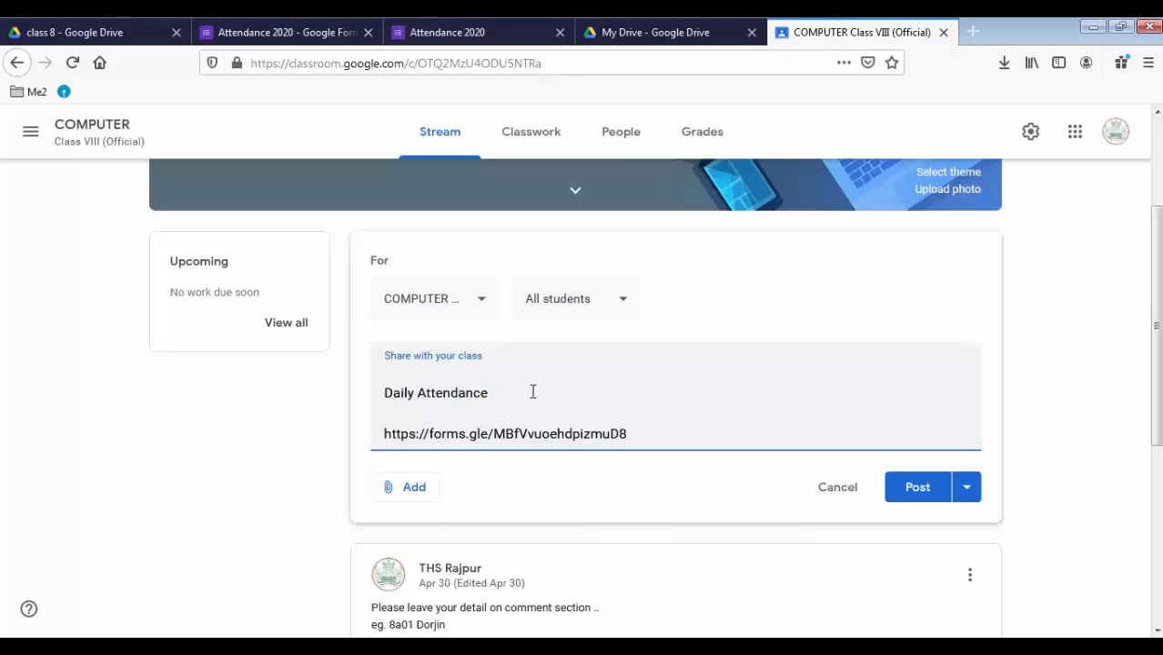
type(" 21 july 2020")
Correct 'july' to 'July' and publish the announcement
right_click(522, 392)
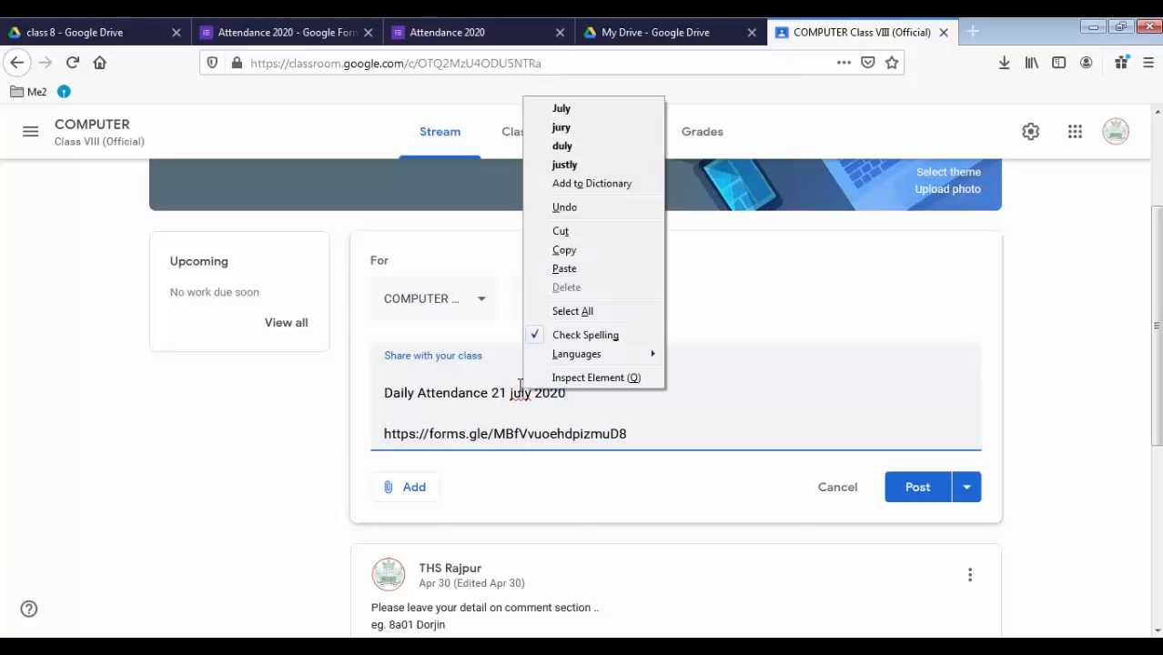
left_click(579, 108)
left_click(605, 413)
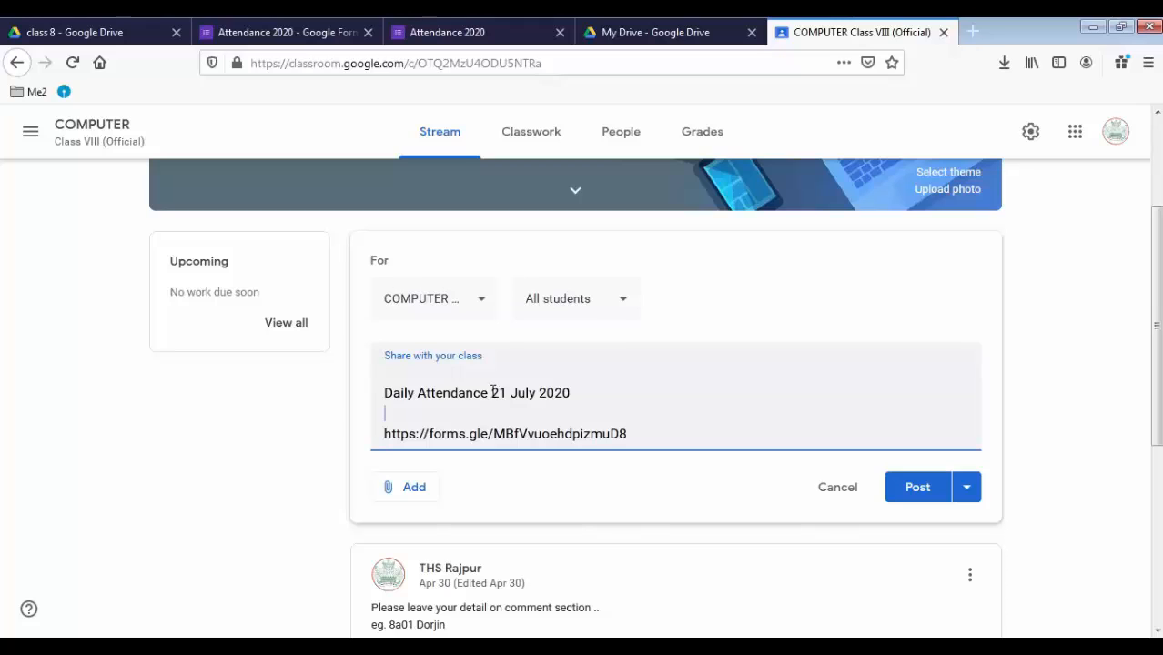
left_click(914, 489)
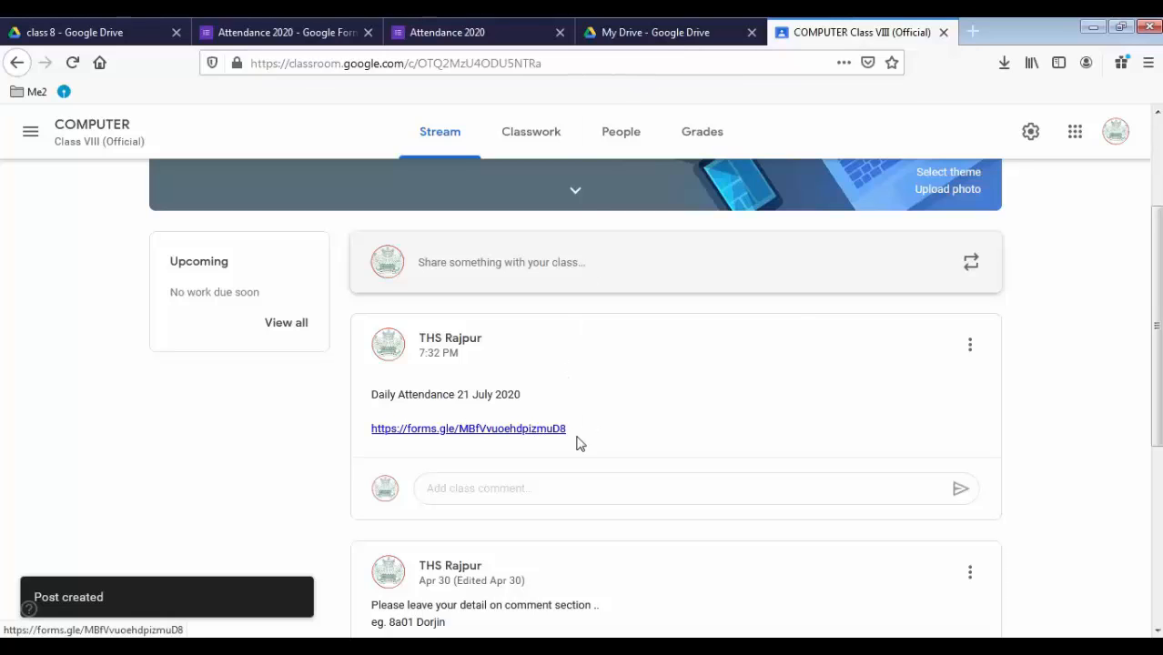
Open the form from the post link, enter a student name and choose class 8a
left_click(446, 434)
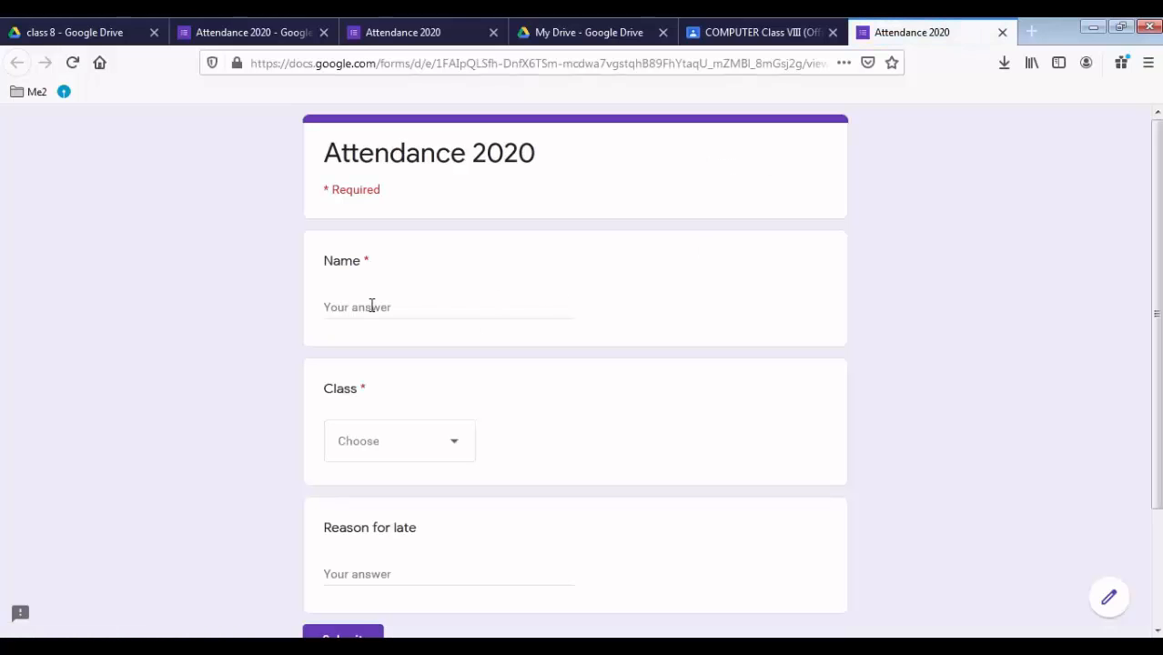
left_click(375, 305)
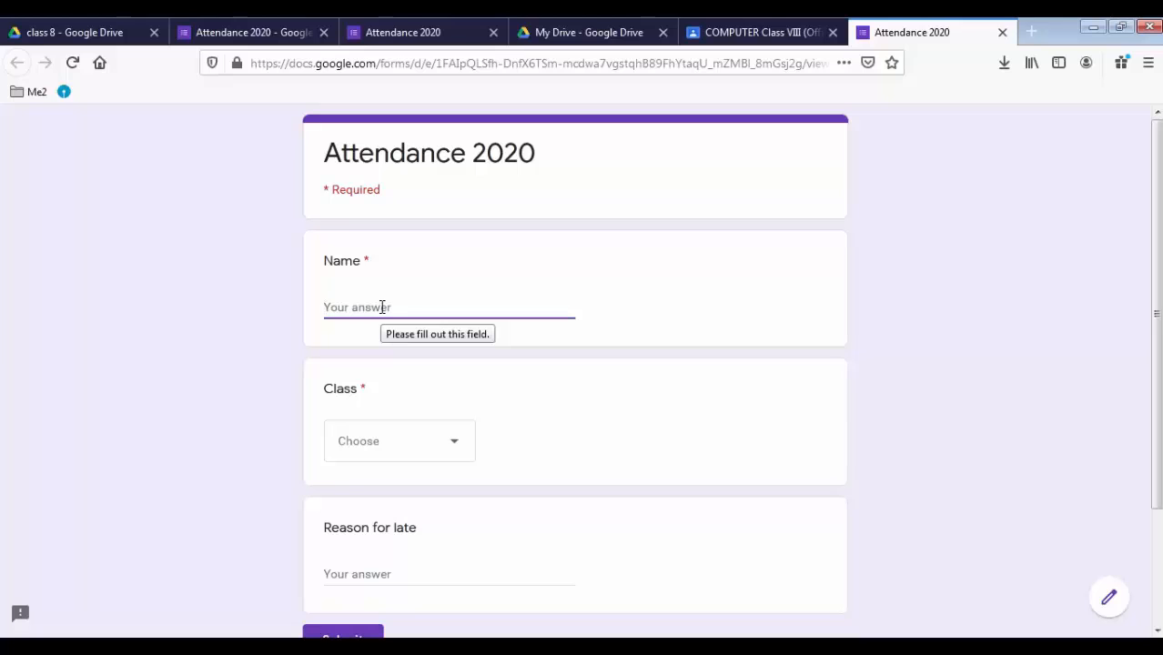
left_click(454, 445)
left_click(346, 493)
Enter a late reason, submit the test response and close the form tab
scroll(510, 416, "down", 3)
left_click(356, 423)
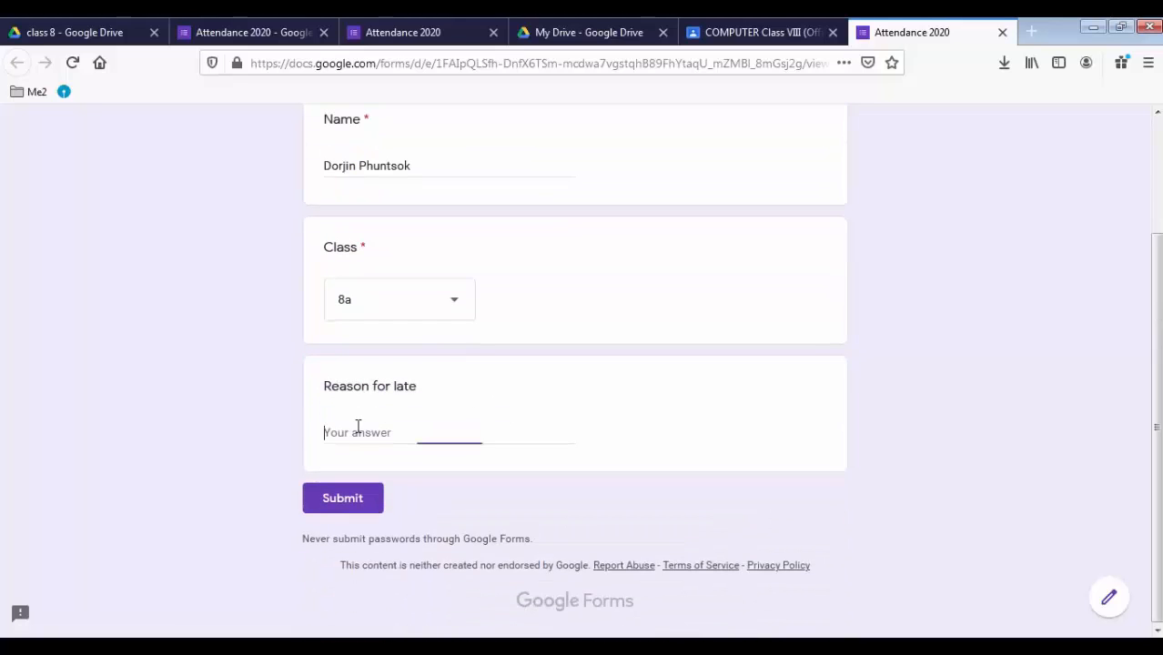
type("i am sorry..")
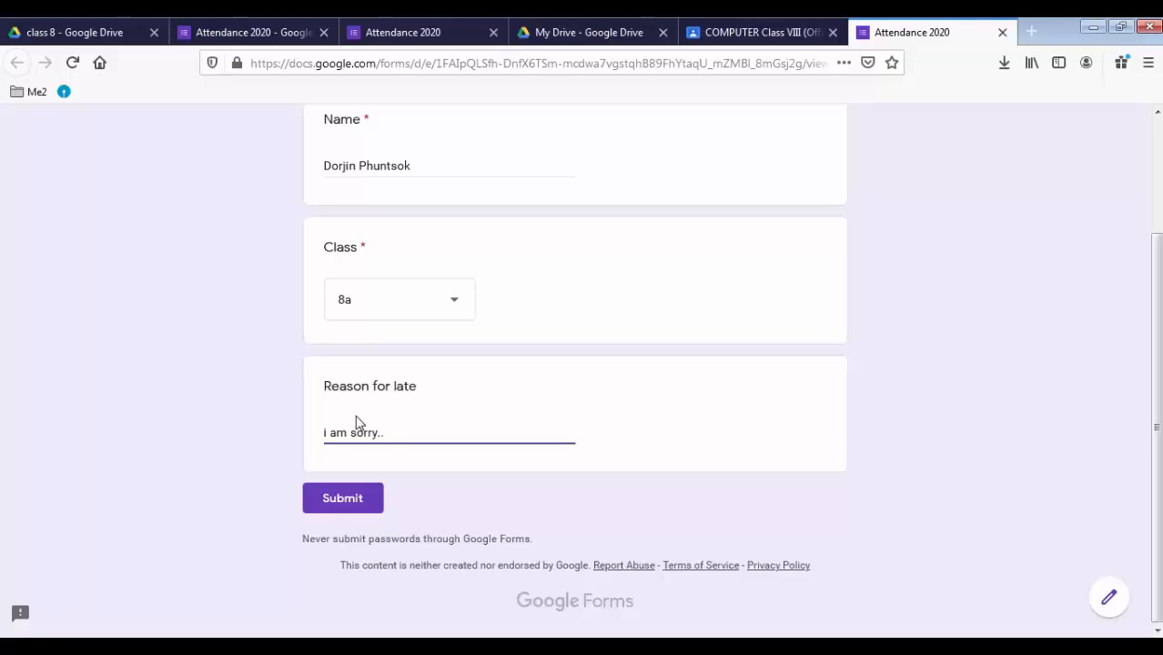
left_click(342, 505)
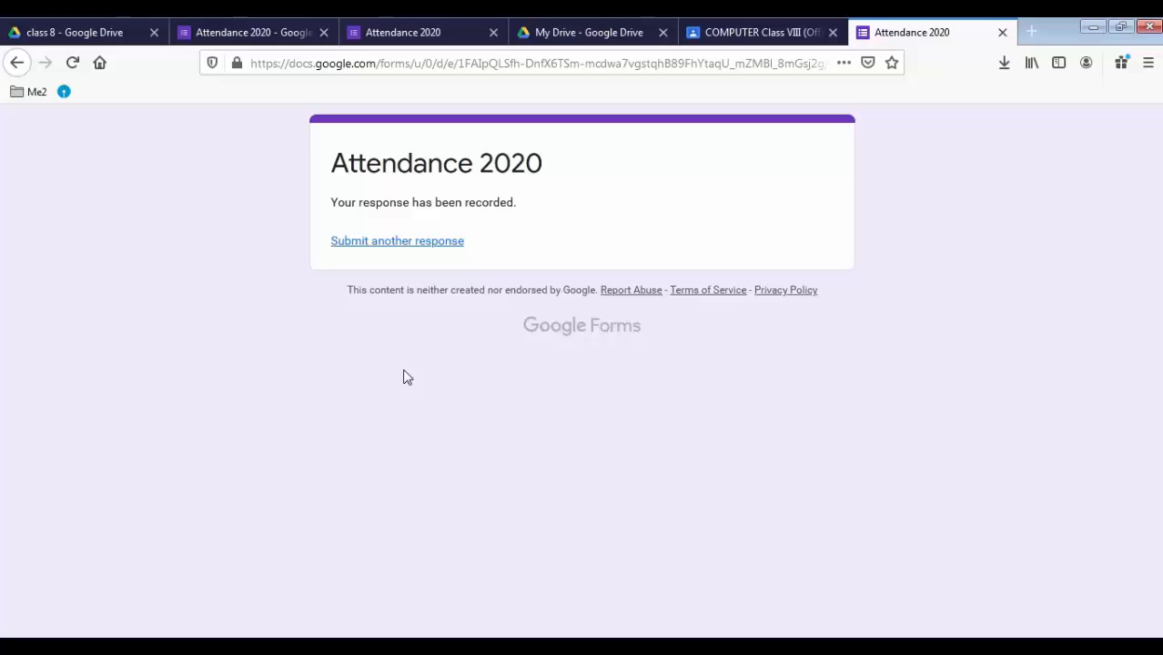
left_click(1002, 33)
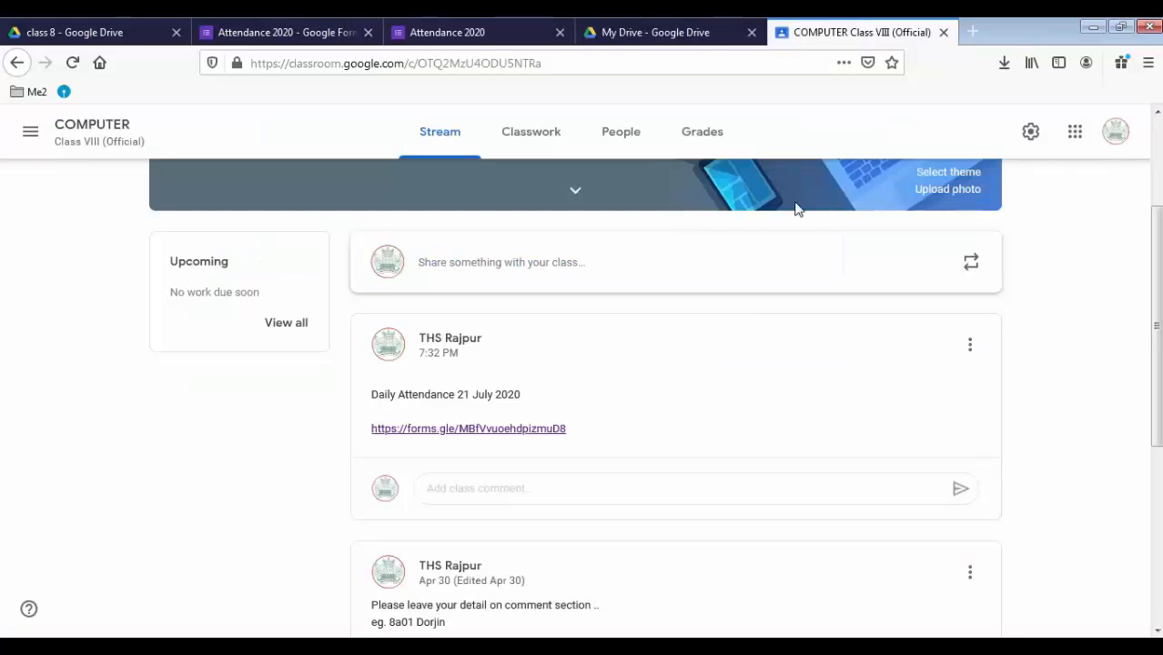